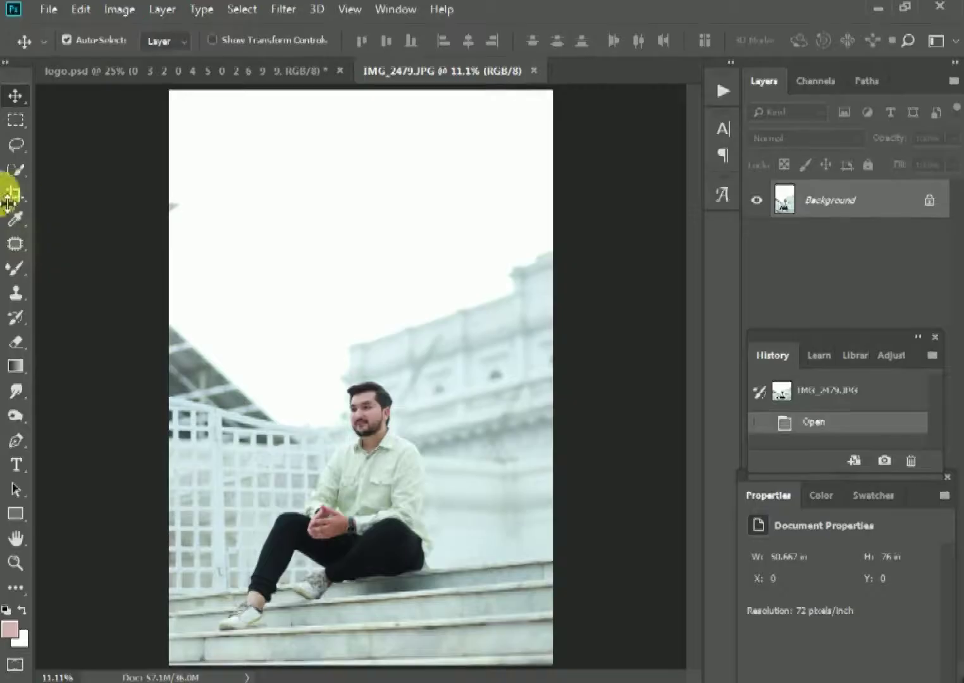
Crop the portrait to a 2:3 frame and apply Auto Tone
left_click(14, 193)
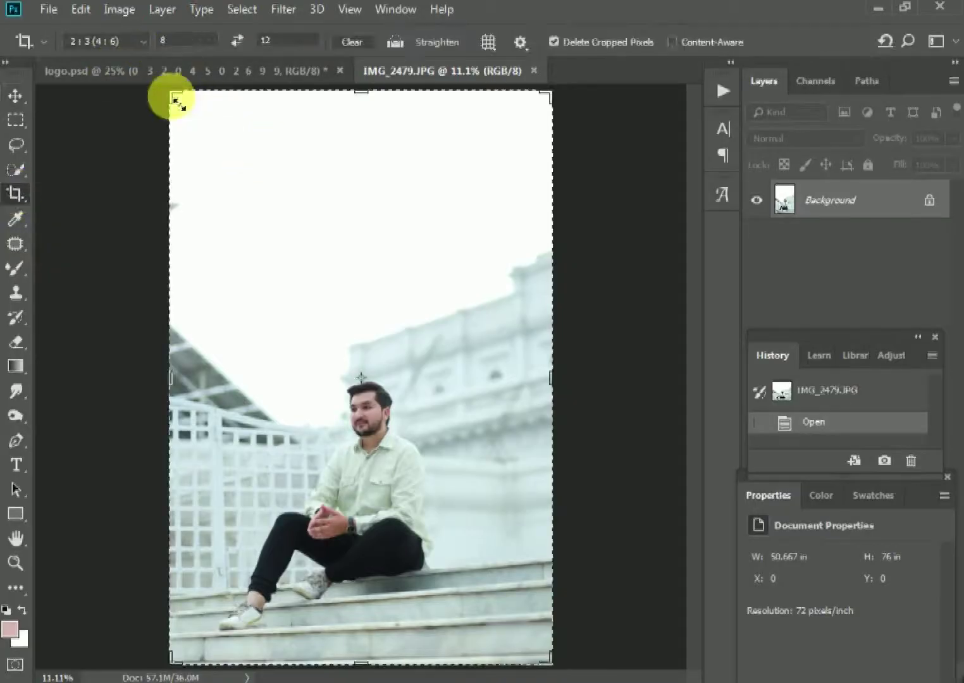
left_click_drag(179, 103, 226, 167)
mouse_move(402, 327)
left_mouse_down()
mouse_move(418, 328)
mouse_move(407, 330)
left_mouse_up()
key("Return")
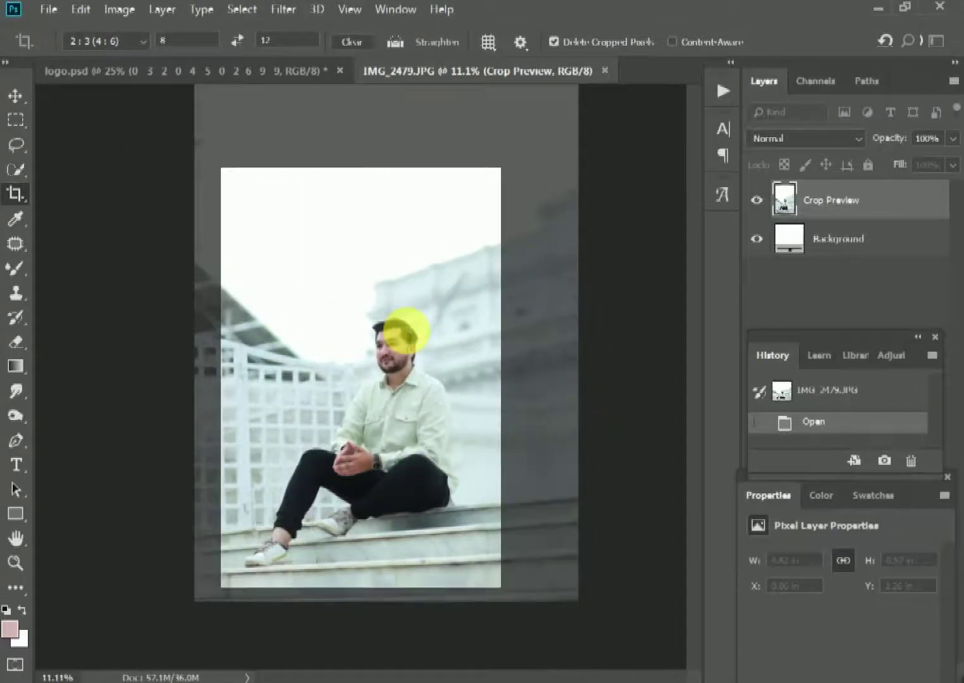
key("ctrl+shift+l")
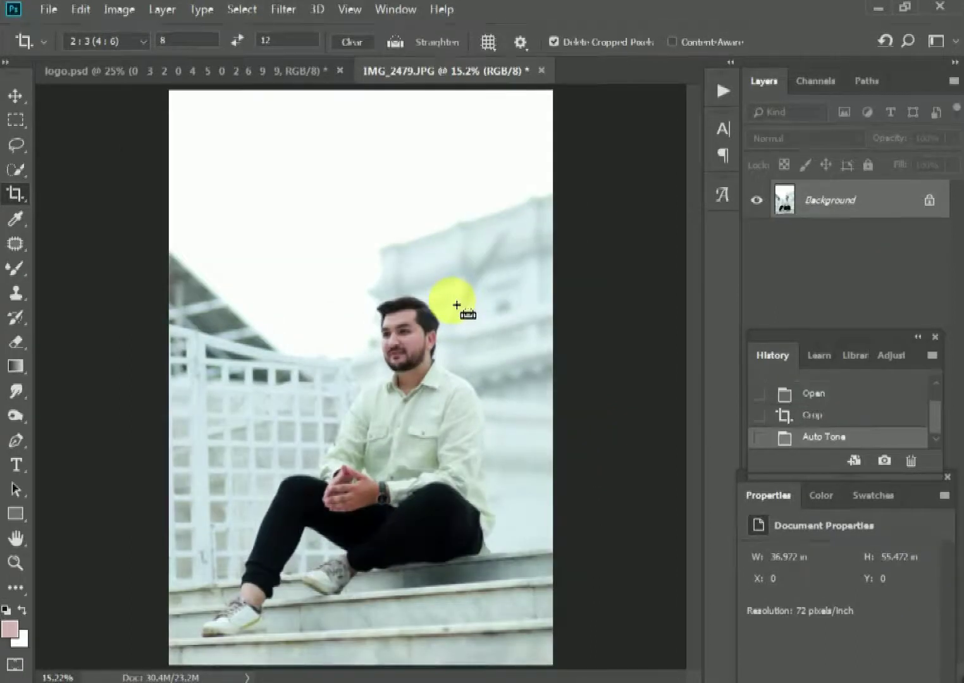
Trace a closed Pen path around the bright upper-left sky above the building
key("p")
key("ctrl+minus")
left_click(221, 127)
left_click(163, 136)
left_click(168, 233)
left_click(327, 333)
left_click(555, 183)
left_click(554, 129)
left_click(221, 127)
Turn the sky path into a 60 px feathered selection, darken it with Levels midtone 0.33, then deselect
right_click(499, 177)
left_click(501, 253)
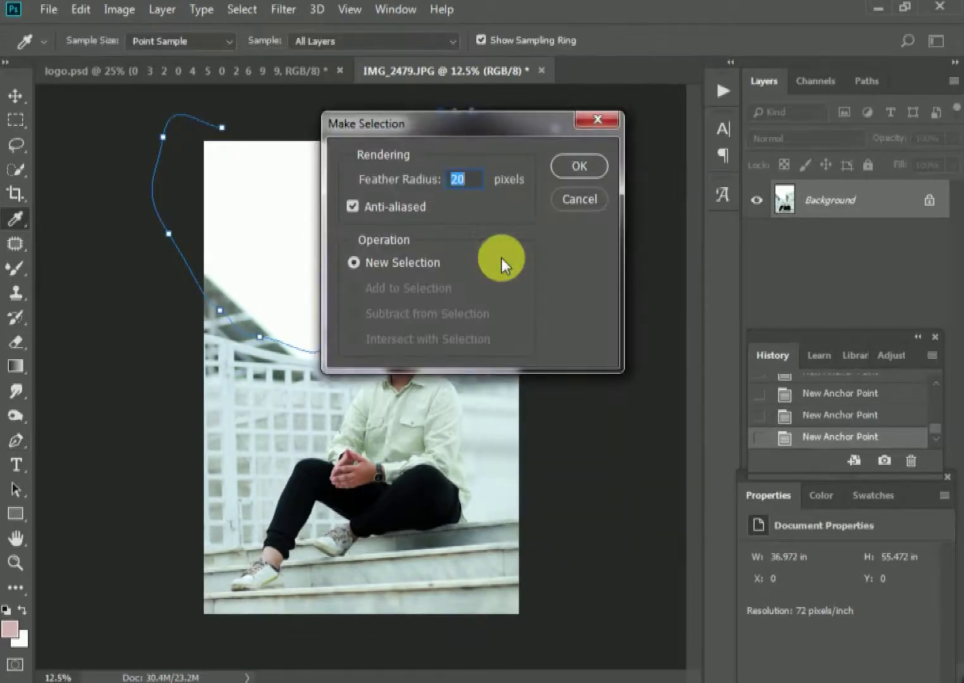
type("60")
key("Return")
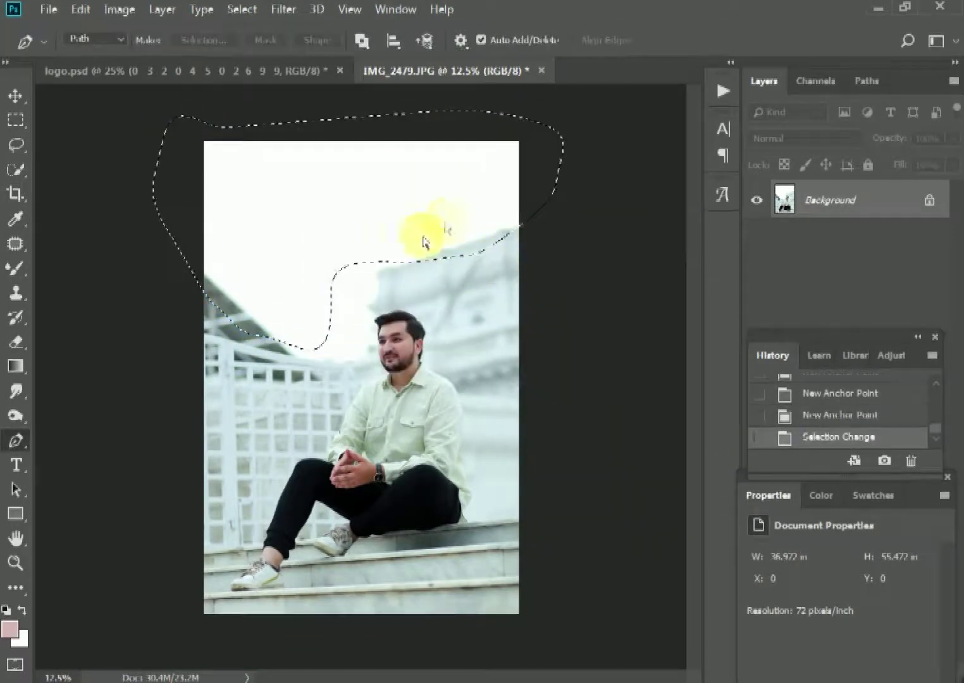
key("ctrl+l")
left_click_drag(705, 306, 762, 308)
key("Return")
key("ctrl+d")
left_click(408, 327, "ctrl")
left_click(442, 394, "ctrl")
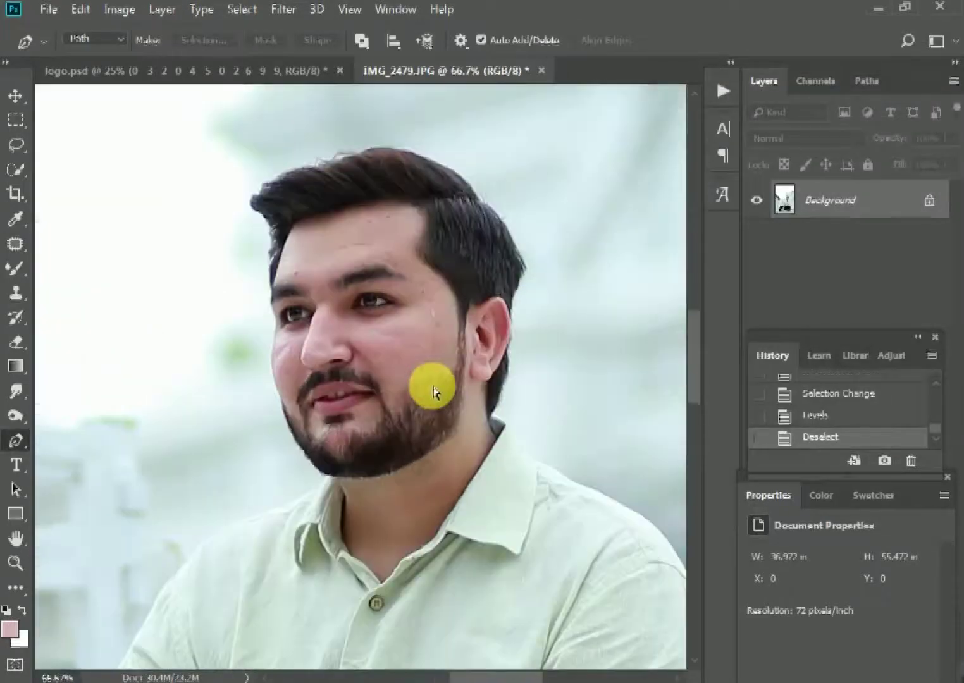
In the Camera Raw Filter set Clarity +12, Vibrance +22, Highlights -53, Shadows +25, and apply
key("ctrl+shift+a")
left_click(397, 318)
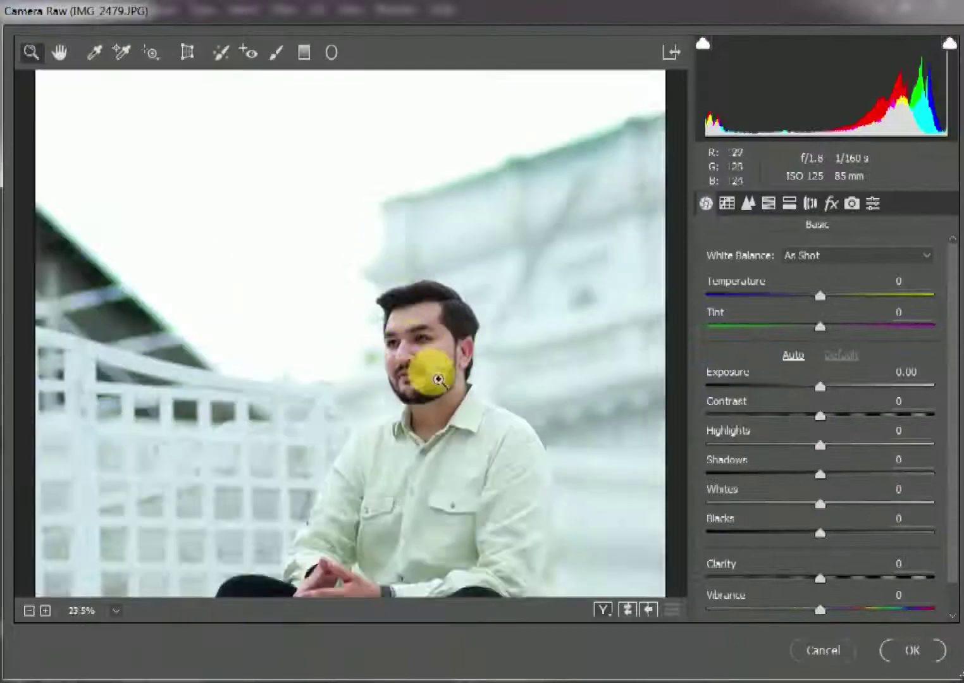
left_click(424, 370)
left_click(832, 577)
left_click(844, 609)
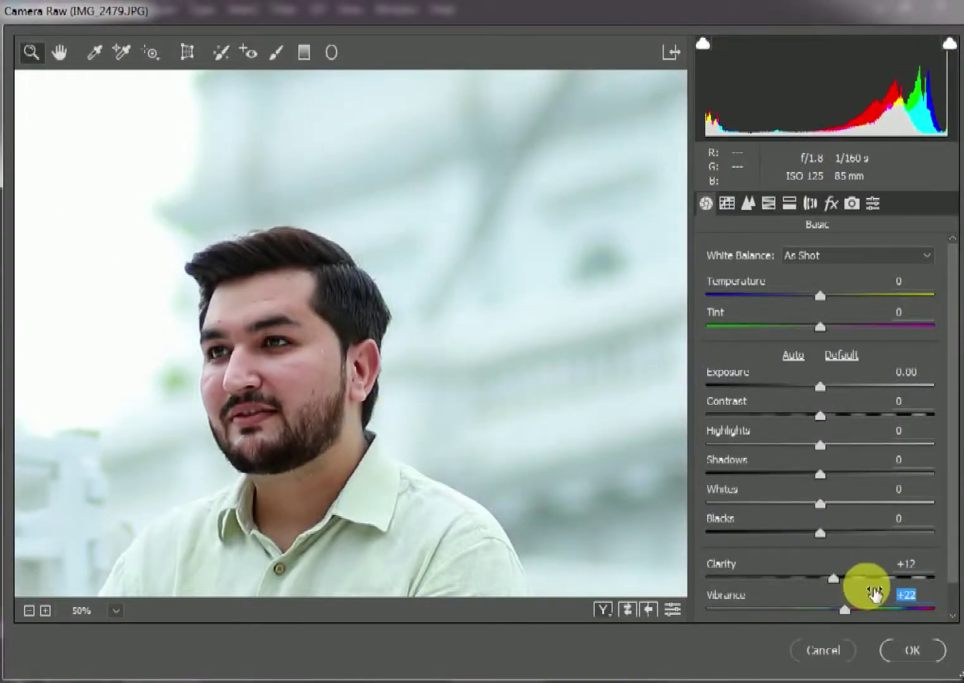
left_click(797, 444)
left_click(848, 474)
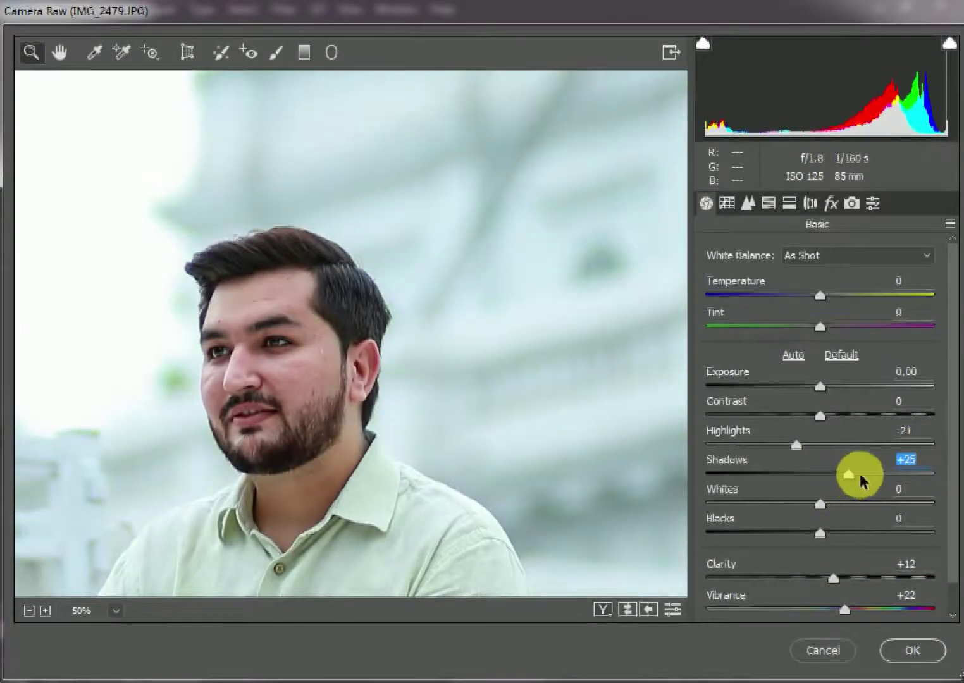
left_click_drag(765, 446, 758, 444)
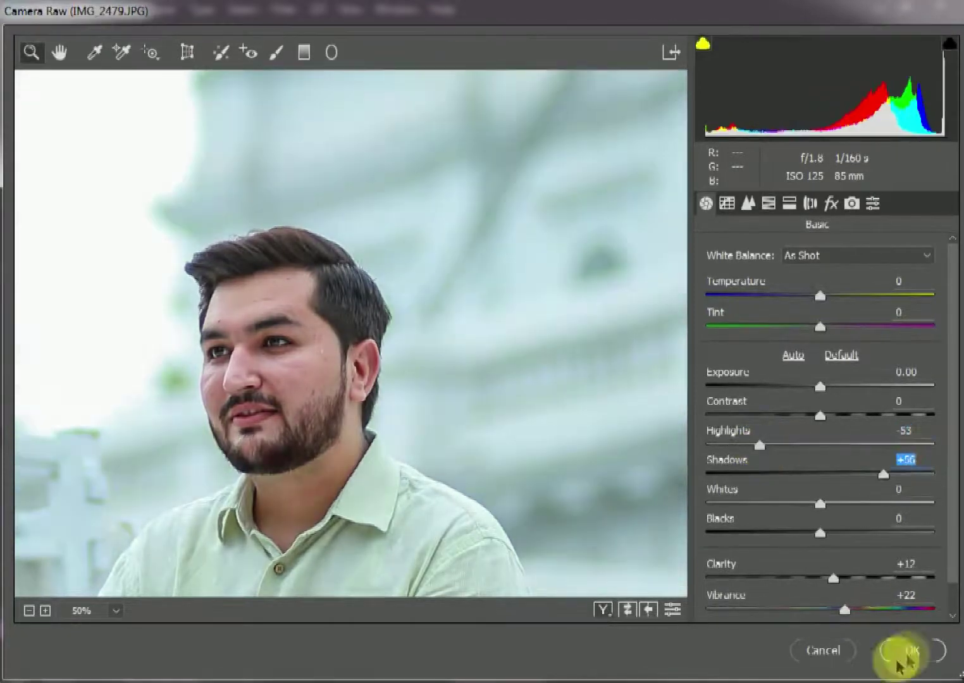
left_click(901, 652)
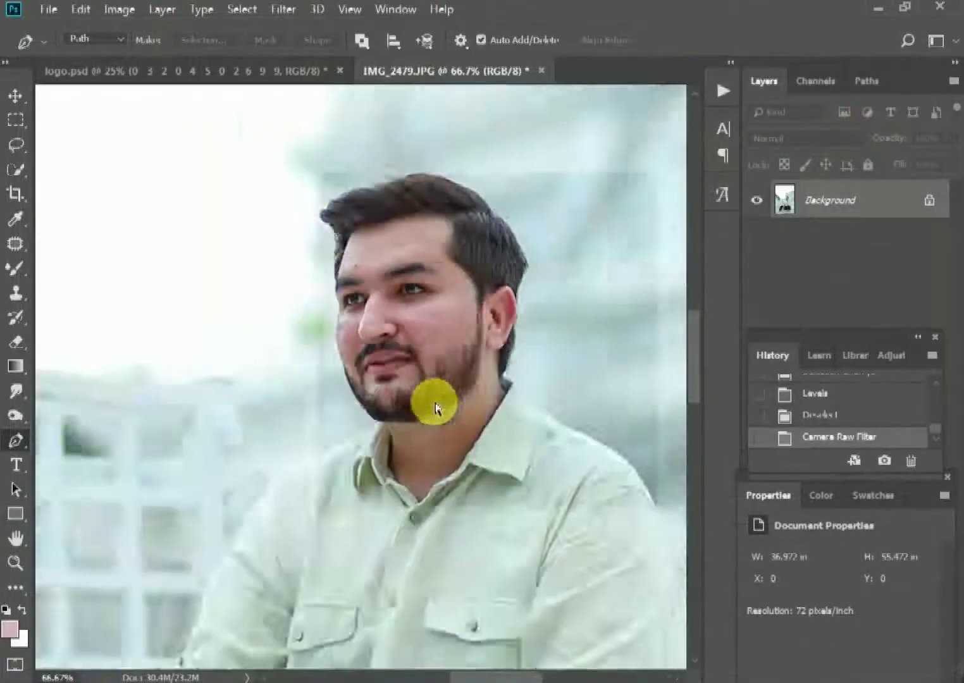
key("ctrl+0")
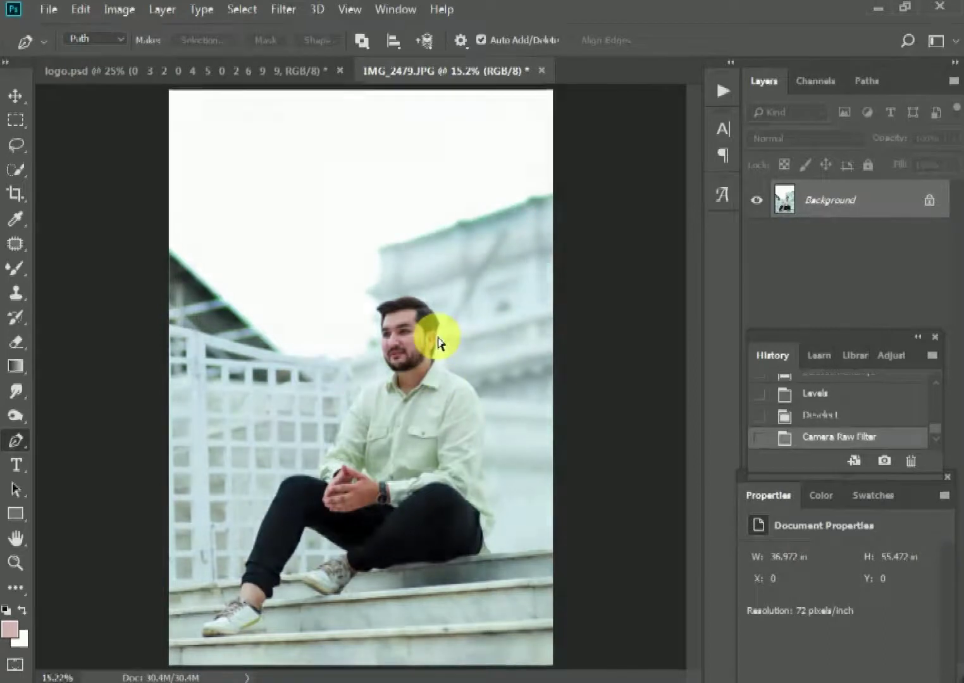
Select both sides of the jaw and the neck with added rectangular marquees, then feather the selection
scroll(436, 338, "up", 5)
scroll(415, 334, "up", 2)
scroll(361, 334, "down", 2)
left_click(15, 121)
key("ctrl+minus")
left_click_drag(279, 403, 407, 560)
left_click_drag(349, 380, 419, 494)
left_click_drag(408, 324, 446, 509)
right_click(473, 516)
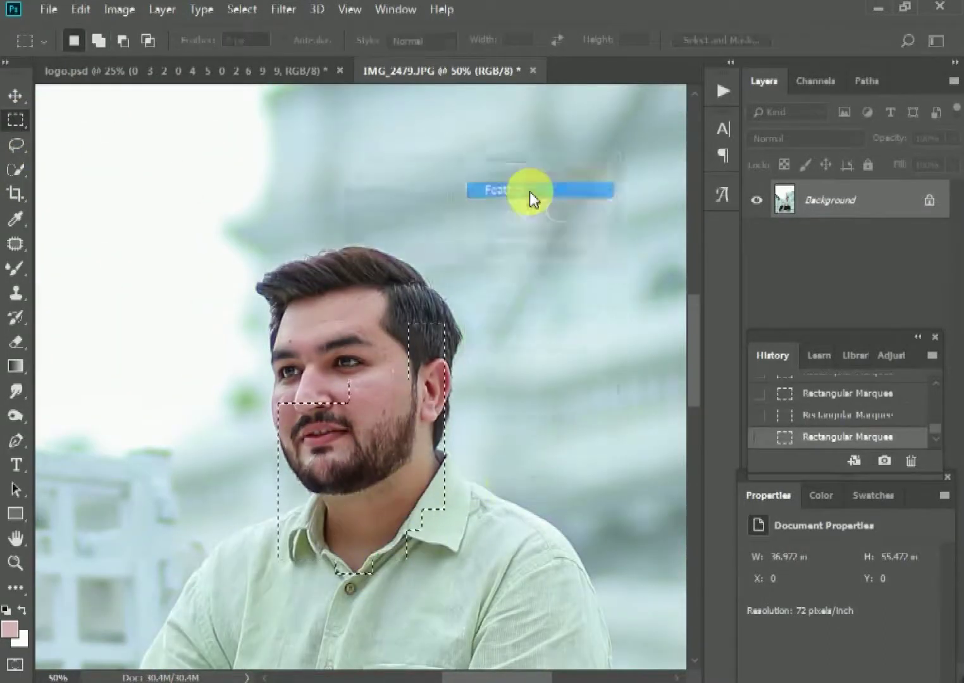
left_click(531, 192)
left_click(577, 188)
Brighten the feathered jaw selection by raising the Curves midpoint, then deselect
key("ctrl+m")
left_click_drag(382, 333, 381, 277)
key("Return")
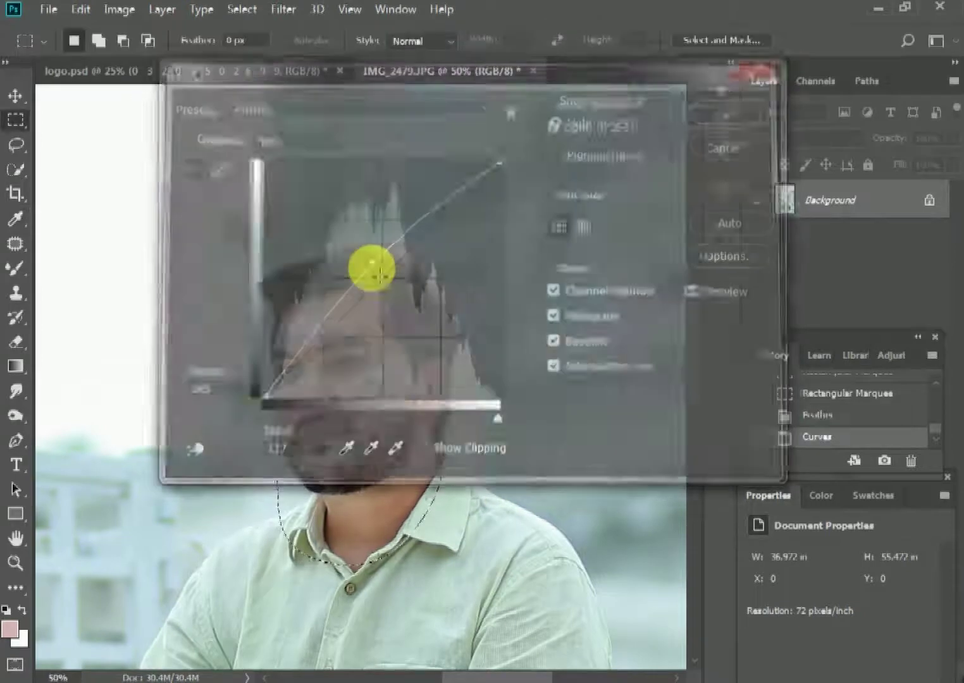
left_click(585, 500)
Brighten the neck below the beard with a feathered marquee and a Curves lift, then deselect
left_click_drag(304, 481, 421, 579)
right_click(493, 540)
left_click(549, 239)
key("Return")
key("ctrl+m")
key("Return")
left_click(132, 238)
Patch away the forehead and hairline blemishes with clean skin using the Patch tool
left_click(16, 252)
scroll(320, 326, "up", 3)
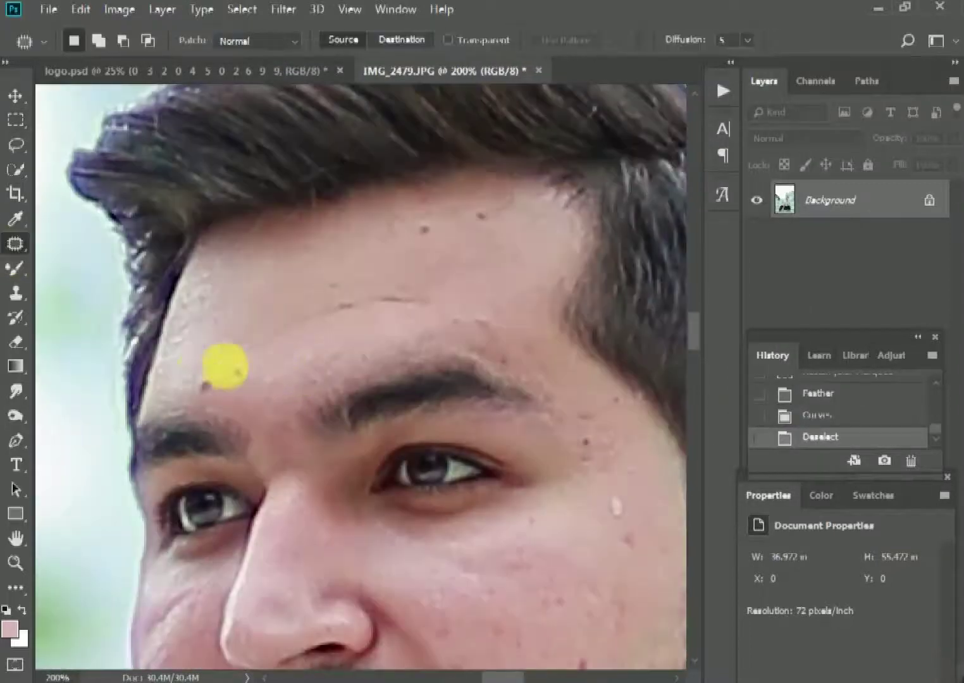
left_click_drag(230, 399, 205, 367)
left_click_drag(209, 383, 276, 320)
left_click_drag(330, 279, 387, 326)
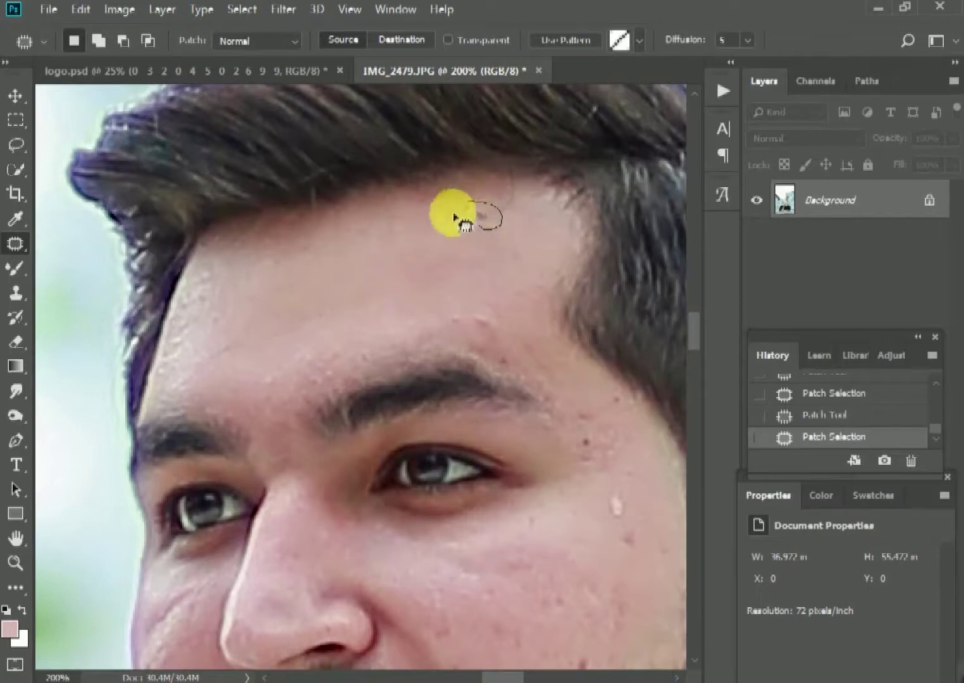
left_click_drag(455, 218, 454, 215)
key("ctrl+d")
Patch out the cheek blemish and one more forehead spot
scroll(573, 395, "down", 5)
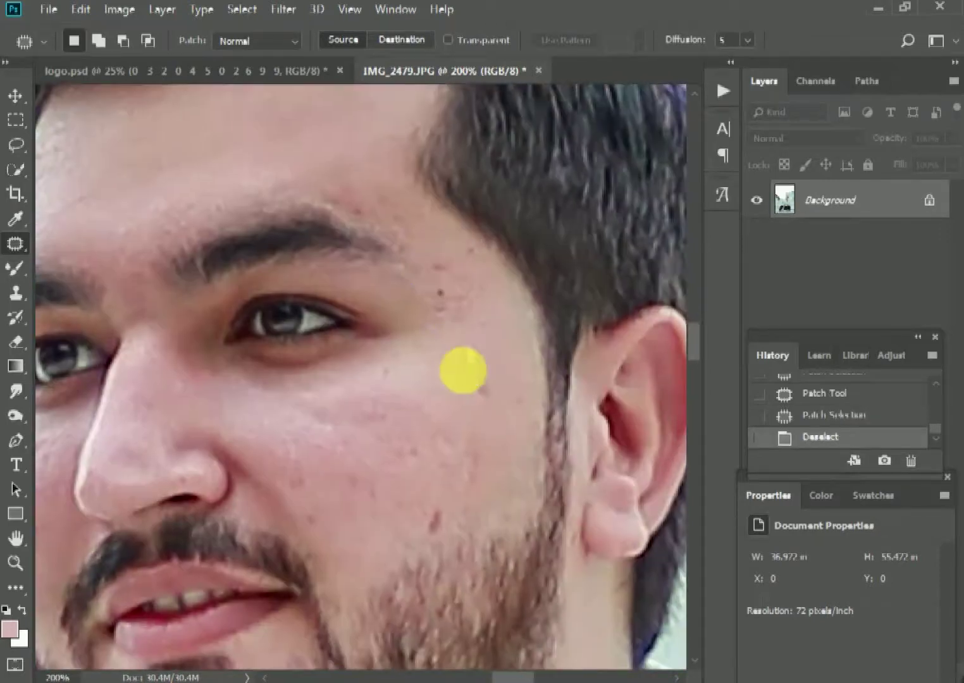
left_click_drag(464, 345, 498, 395)
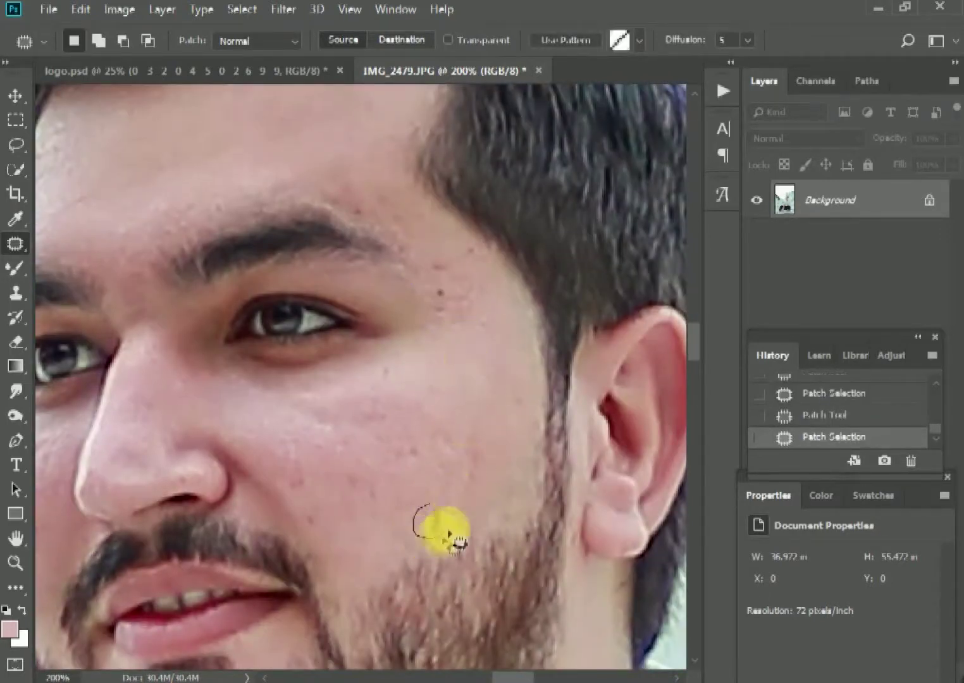
key("ctrl+d")
scroll(364, 313, "up", 3)
mouse_move(414, 378)
left_mouse_down()
mouse_move(387, 425)
mouse_move(409, 447)
left_mouse_up()
key("ctrl+d")
scroll(408, 447, "left", 3)
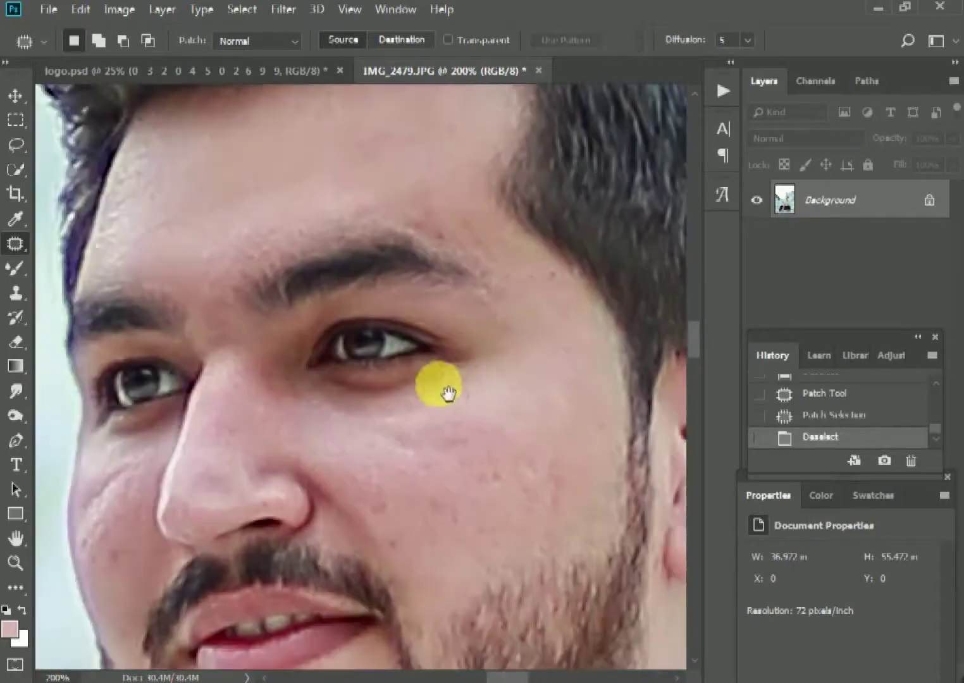
left_click(21, 268)
Paint soft 10% skin tone under the eye, on the cheek and beside the nose
left_click(95, 265)
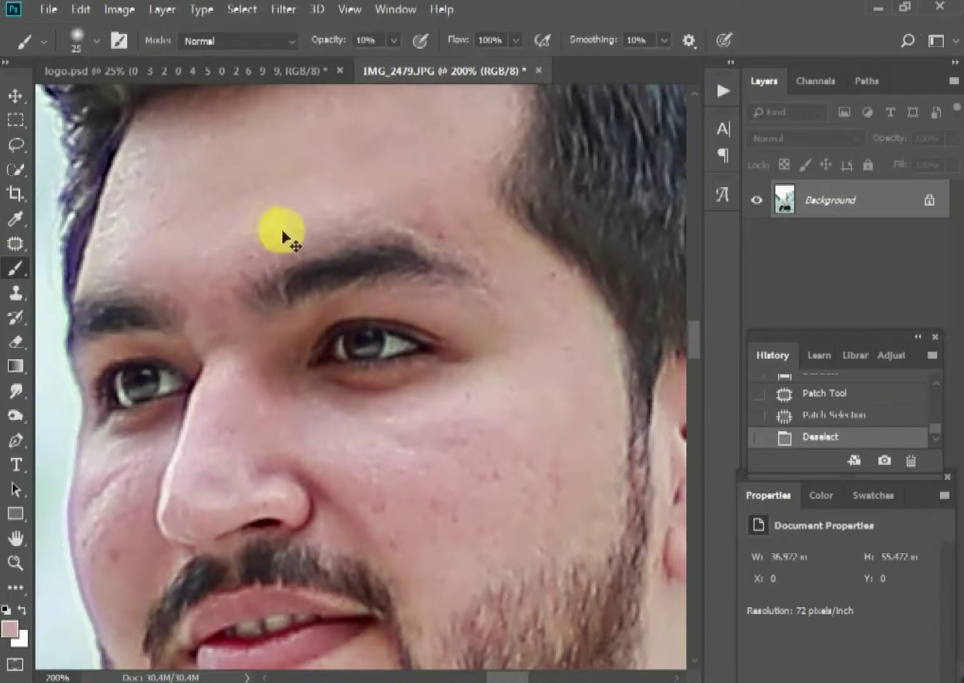
key("ctrl+minus")
left_click(398, 382)
left_click(362, 381)
left_click(327, 382)
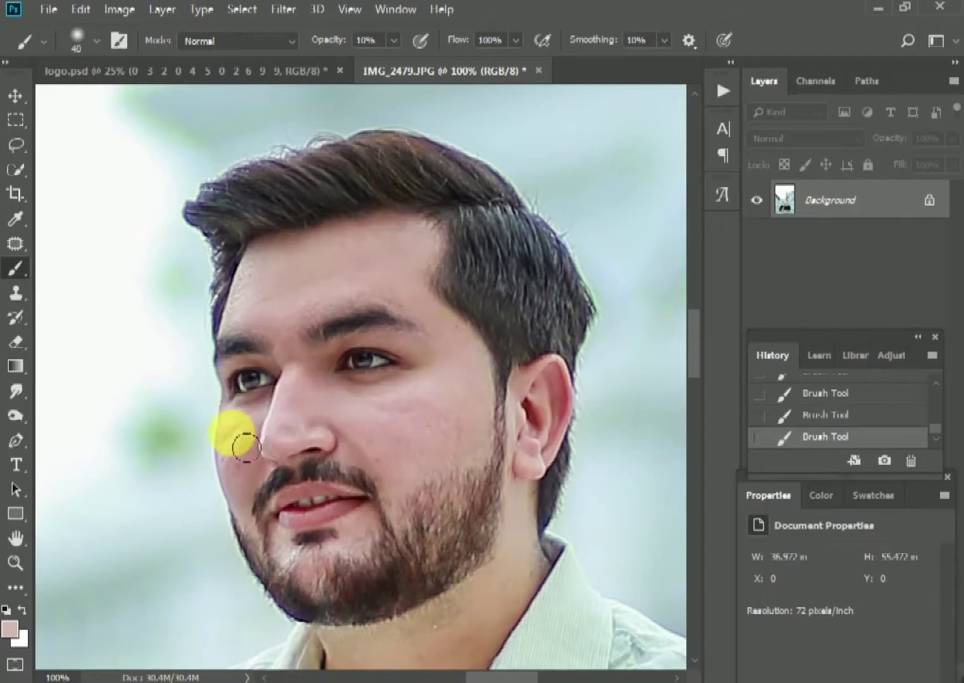
Switch to the Mixer Brush and clean its paint load
right_click(16, 278)
left_click(98, 328)
left_click(171, 41)
left_click(172, 80)
left_click(259, 348, "ctrl")
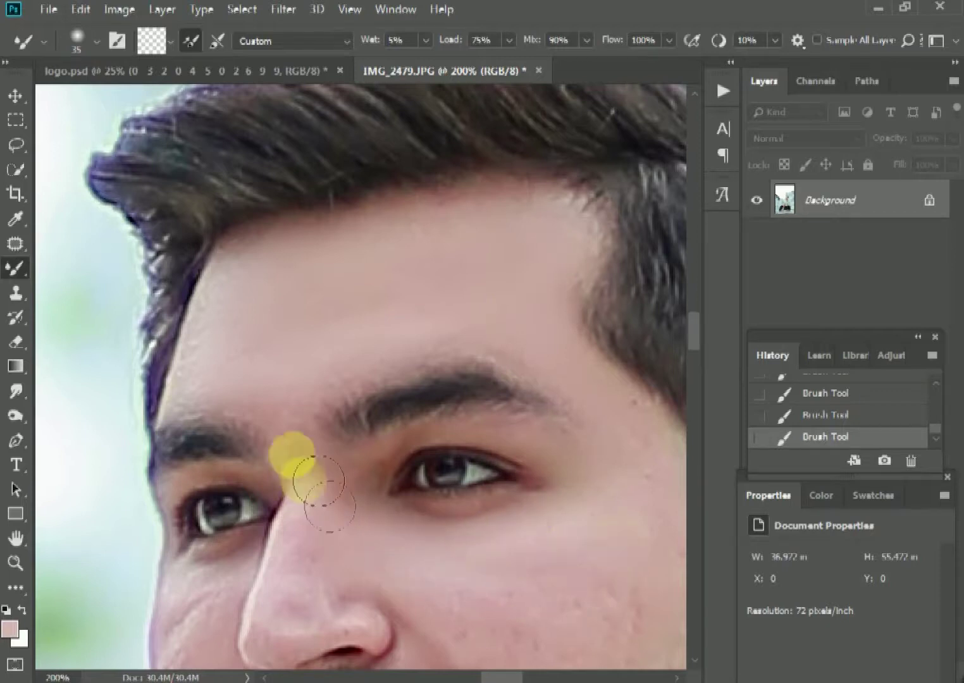
Blend the skin on the nose, lower face and cheek toward the mustache with the Mixer Brush
left_click_drag(373, 632, 462, 650)
left_click(170, 41)
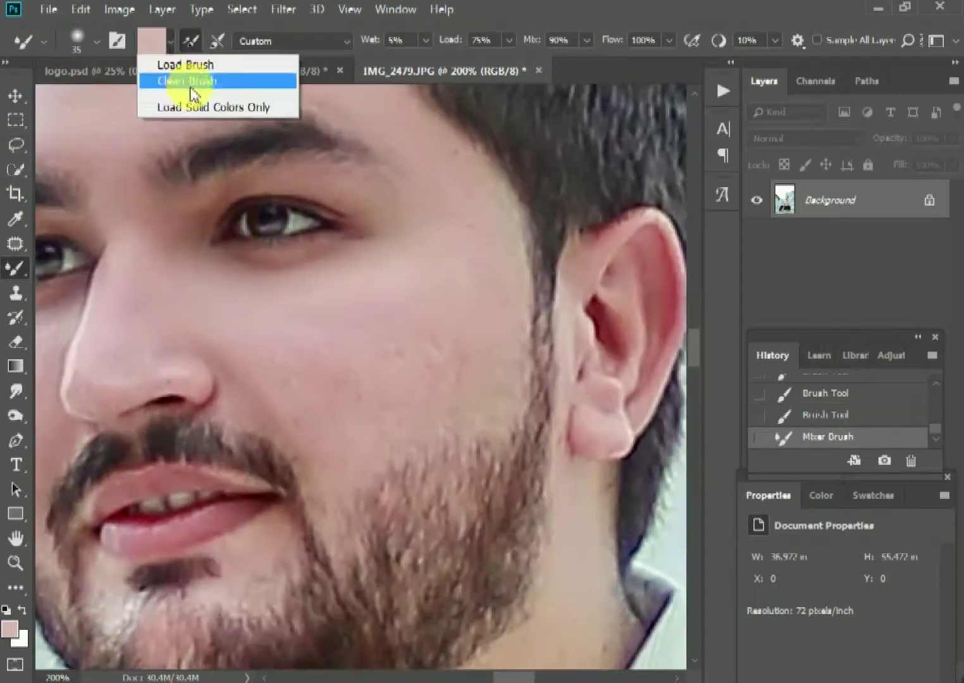
left_click(184, 82)
left_click_drag(420, 372, 333, 413)
left_click_drag(183, 340, 511, 266)
left_click(170, 41)
left_click(184, 81)
left_click_drag(428, 265, 405, 436)
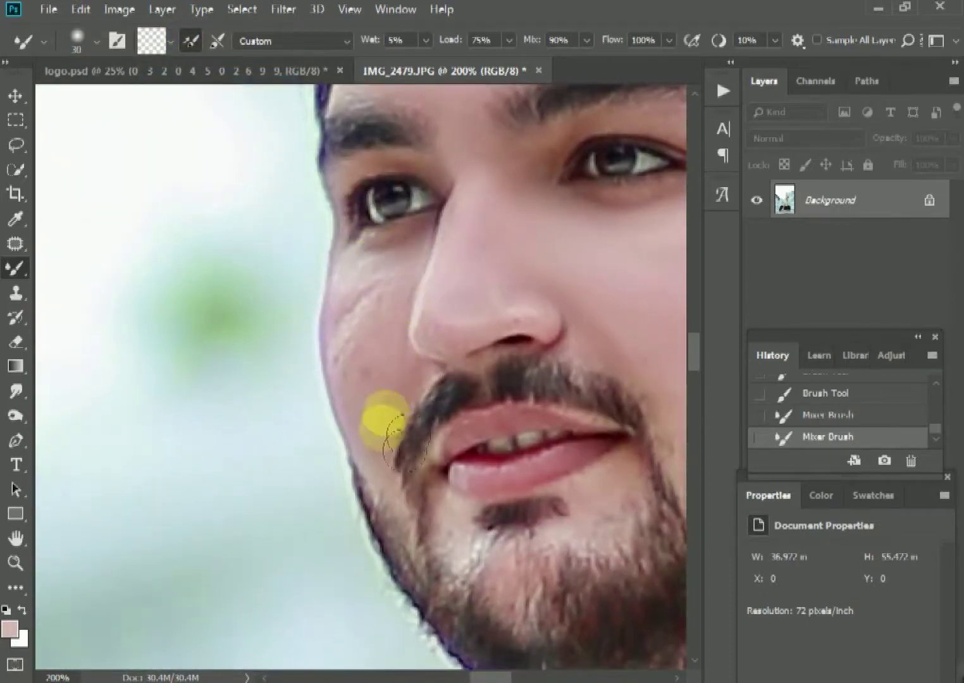
left_click_drag(430, 294, 394, 447)
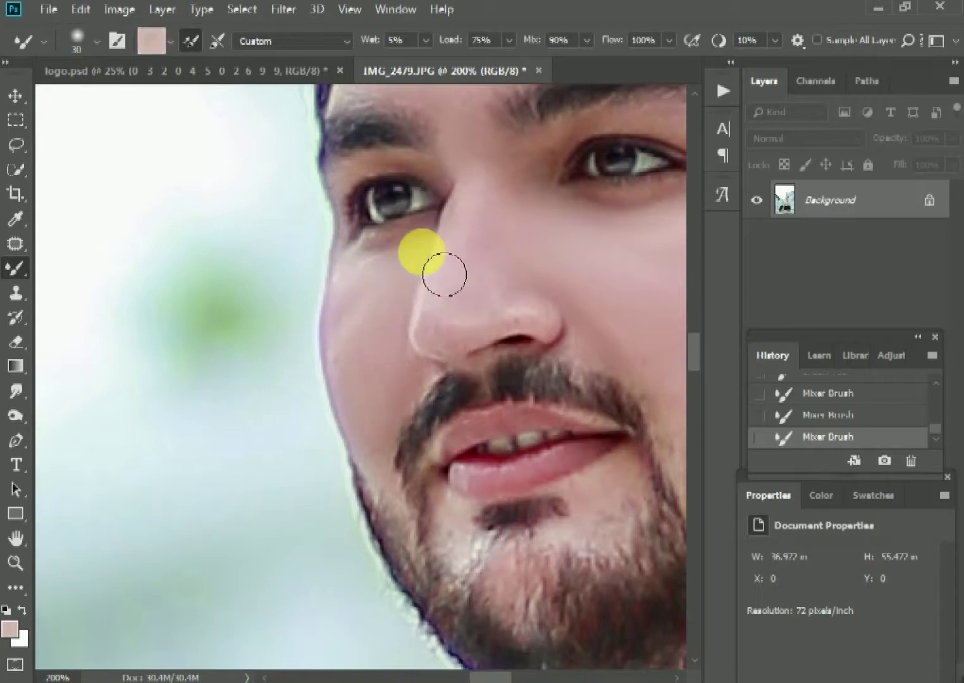
Smooth the forehead from hairline to eyebrow and the upper face, cleaning the brush between strokes
left_click(170, 41)
left_click(185, 81)
left_click_drag(524, 311, 419, 447)
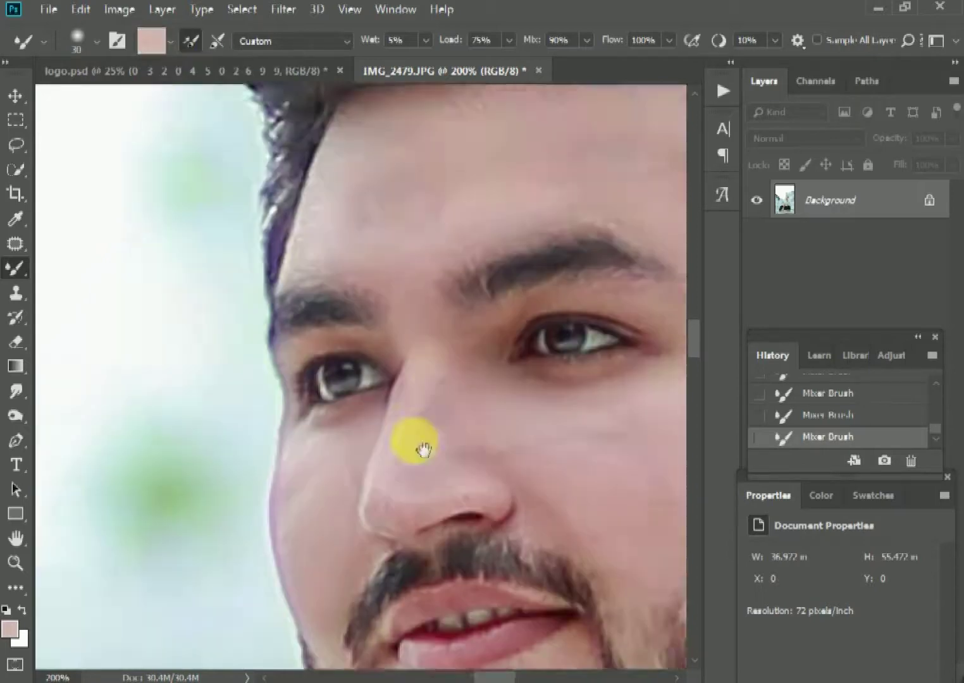
left_click(170, 41)
left_click(184, 81)
left_click_drag(398, 368, 312, 295)
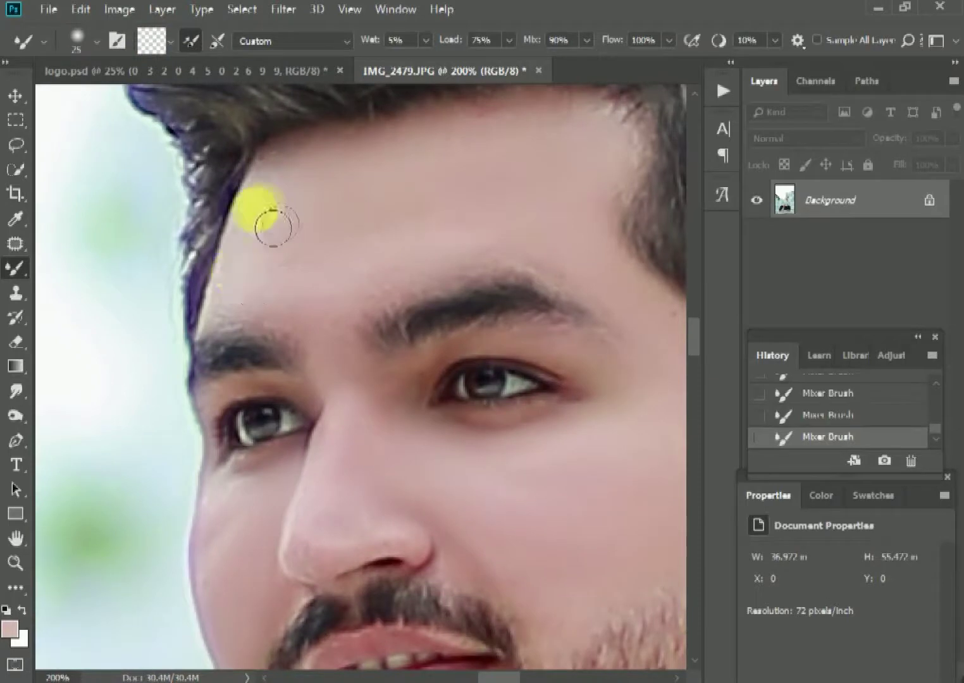
left_click_drag(273, 228, 241, 326)
mouse_move(648, 357)
left_mouse_down()
mouse_move(553, 161)
mouse_move(521, 234)
left_mouse_up()
left_click(170, 41)
left_click(185, 81)
mouse_move(458, 215)
left_mouse_down()
mouse_move(344, 328)
mouse_move(430, 405)
mouse_move(419, 377)
mouse_move(437, 372)
left_mouse_up()
Smooth the skin along the neck with a freshly cleaned Mixer Brush
left_click(155, 39)
left_click(185, 81)
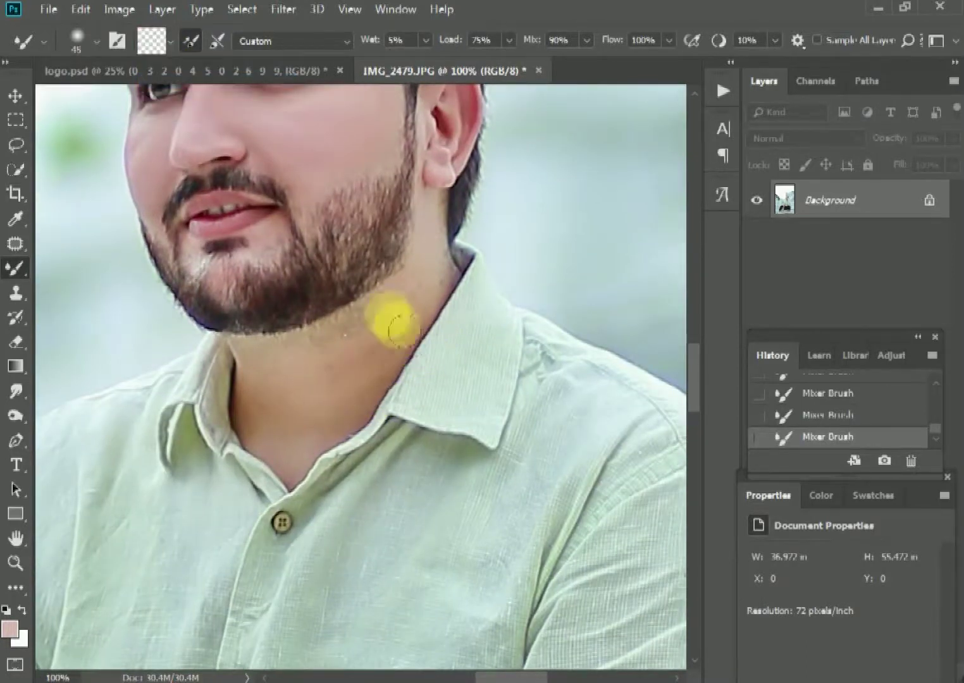
mouse_move(414, 331)
left_mouse_down()
mouse_move(272, 405)
mouse_move(344, 401)
left_mouse_up()
left_click_drag(374, 322, 441, 286)
Brighten the clasped hands with a 150 px feathered marquee and a Curves lift
key("ctrl+0")
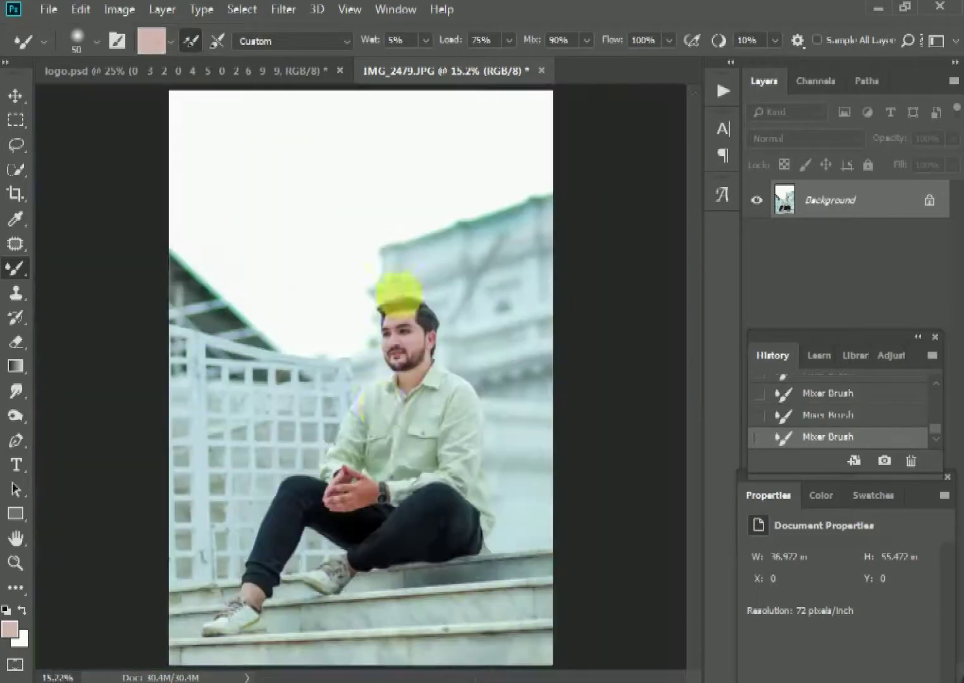
left_click(16, 119)
left_click_drag(288, 447, 417, 527)
right_click(449, 508)
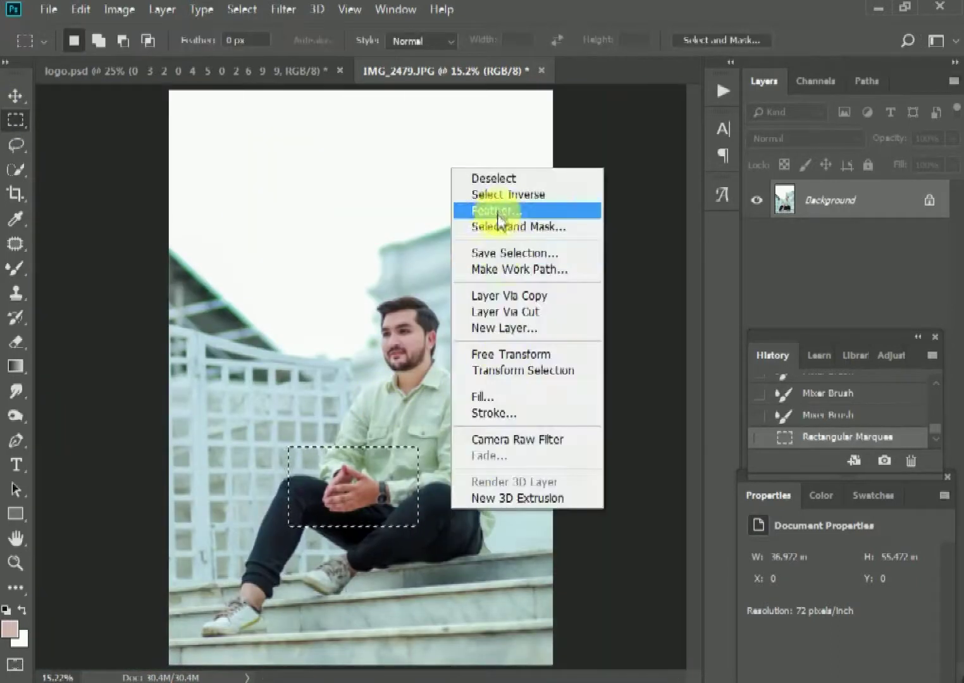
left_click(497, 210)
type("150")
left_click(575, 209)
key("ctrl+m")
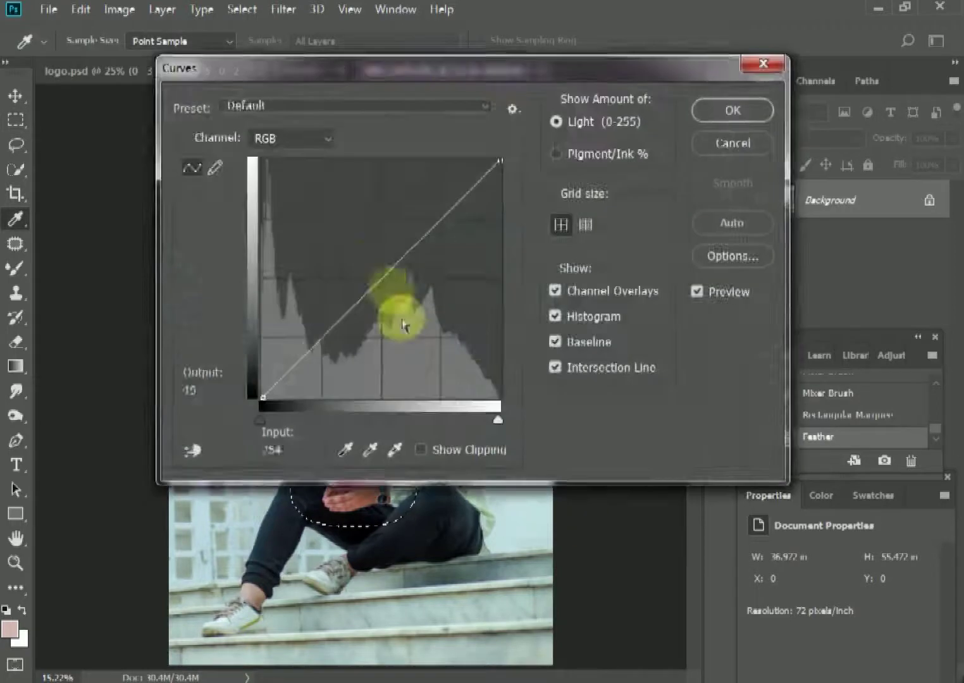
left_click_drag(367, 292, 369, 266)
key("Return")
key("ctrl+d")
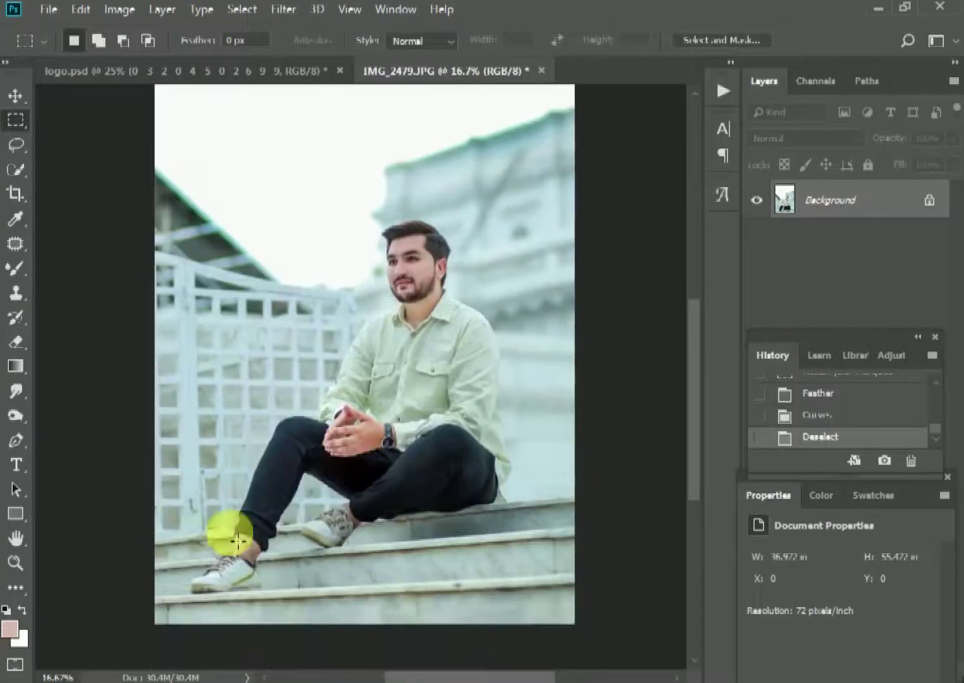
Lift the shoes area with a feathered marquee and Levels 15 / 1.40 / 218
left_click_drag(177, 518, 369, 623)
right_click(411, 566)
left_click(506, 280)
key("Return")
key("ctrl+l")
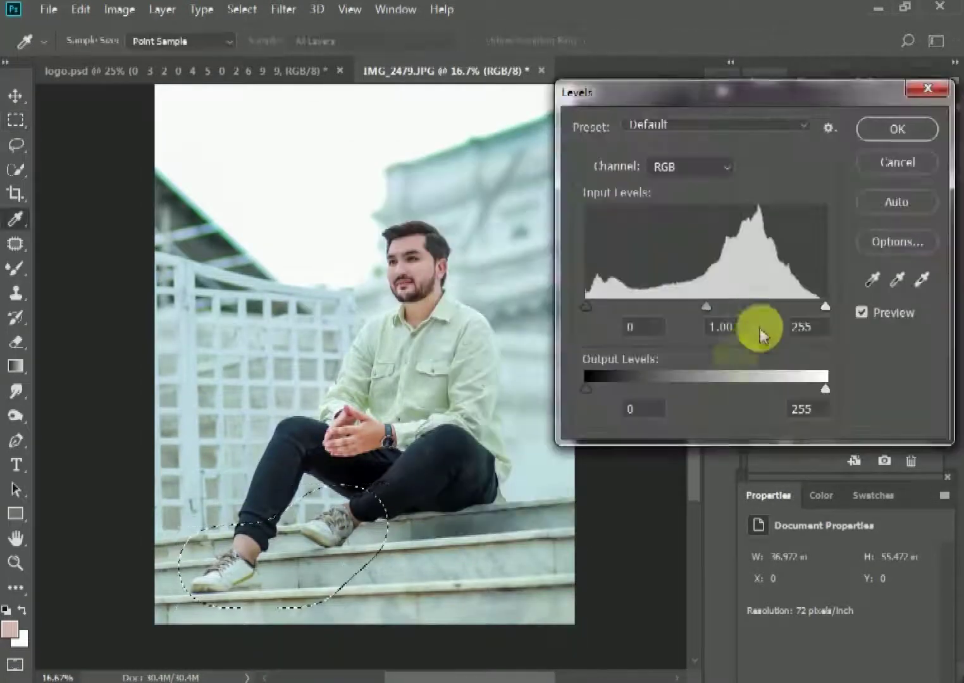
left_click_drag(706, 307, 673, 307)
left_click_drag(796, 305, 790, 306)
left_click_drag(585, 307, 600, 307)
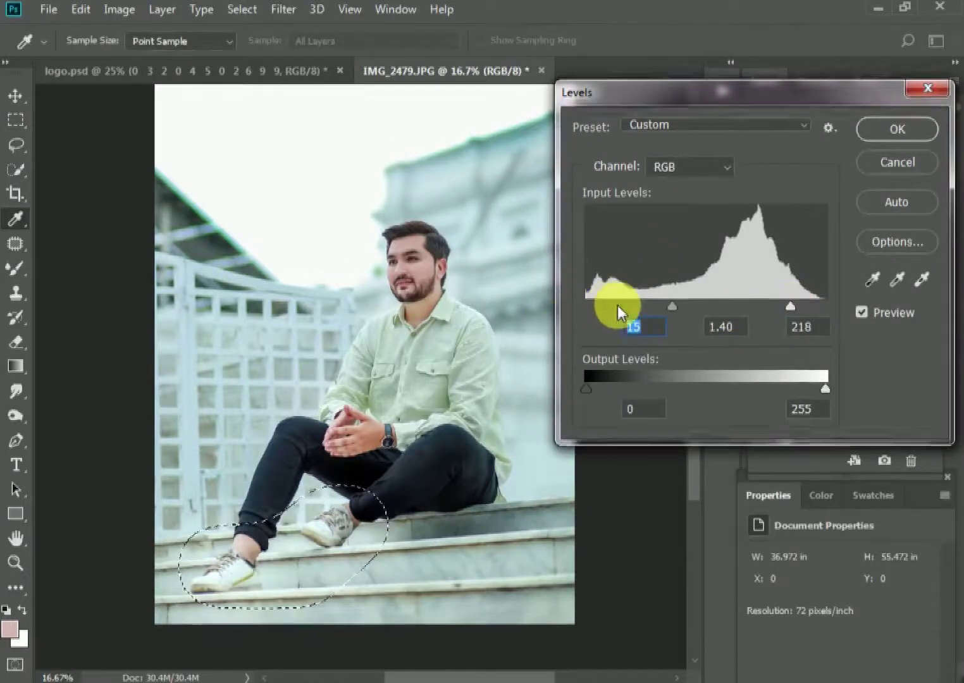
key("Return")
key("ctrl+d")
Deepen the Blacks range by +11 with Selective Color
key("alt+i")
key("a")
key("s")
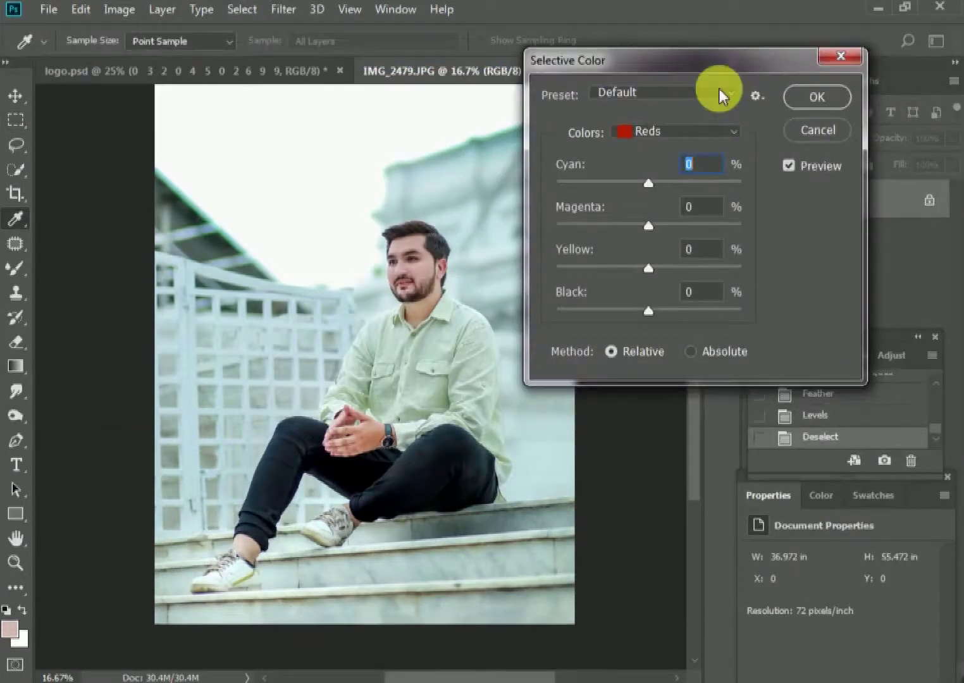
left_click(695, 132)
left_click(652, 290)
left_click_drag(649, 311, 659, 310)
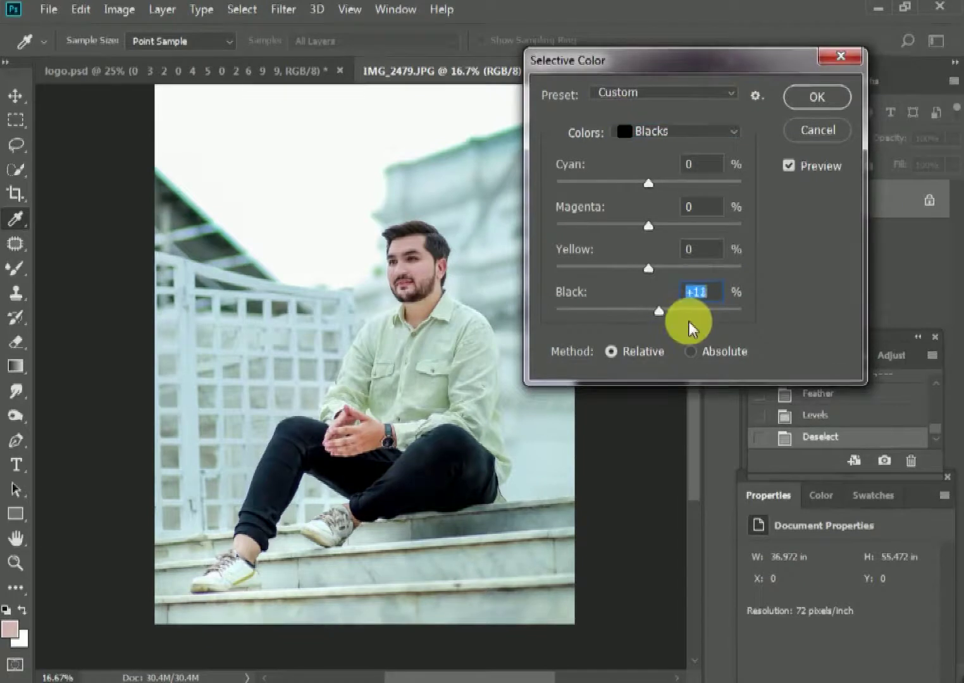
key("Return")
key("m")
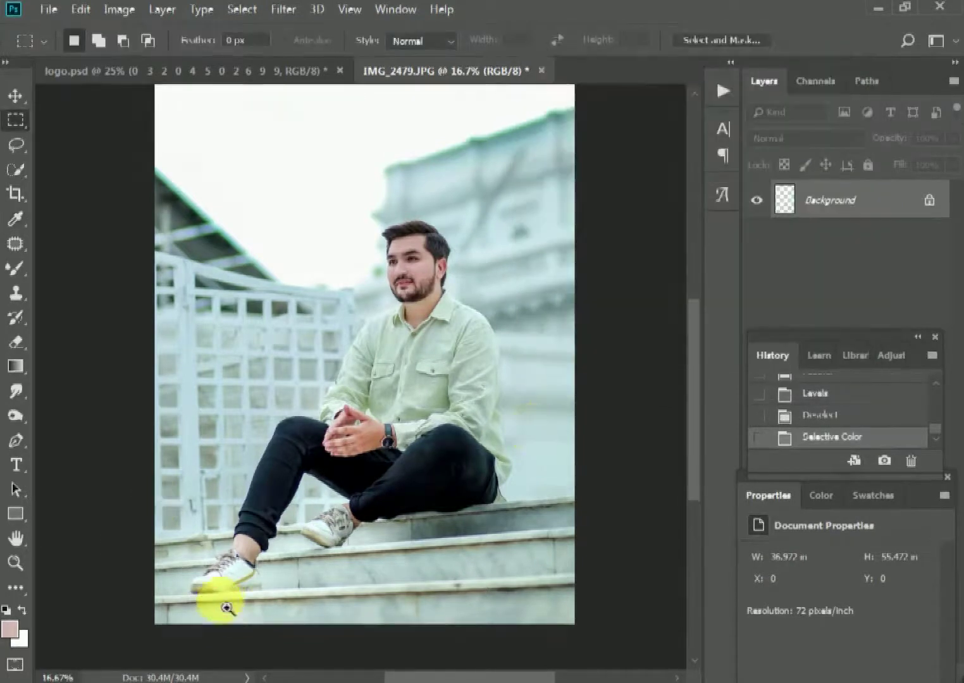
left_click(227, 609, "ctrl")
left_click(228, 584, "ctrl")
left_click(16, 415)
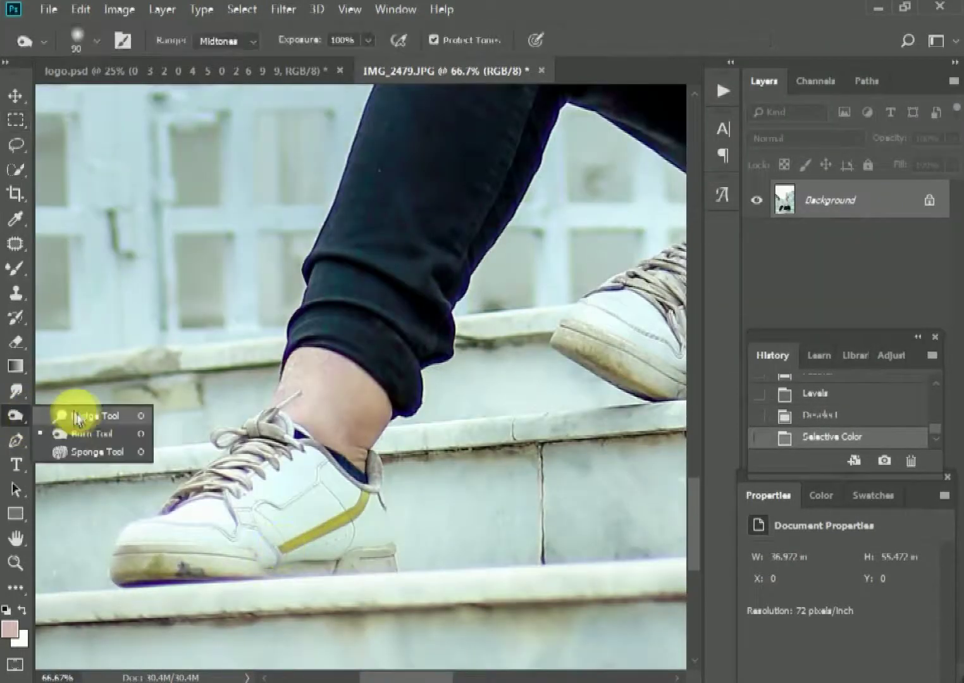
Dodge the shoes and hands with Midtones at 50% exposure to lighten them
left_click(77, 416)
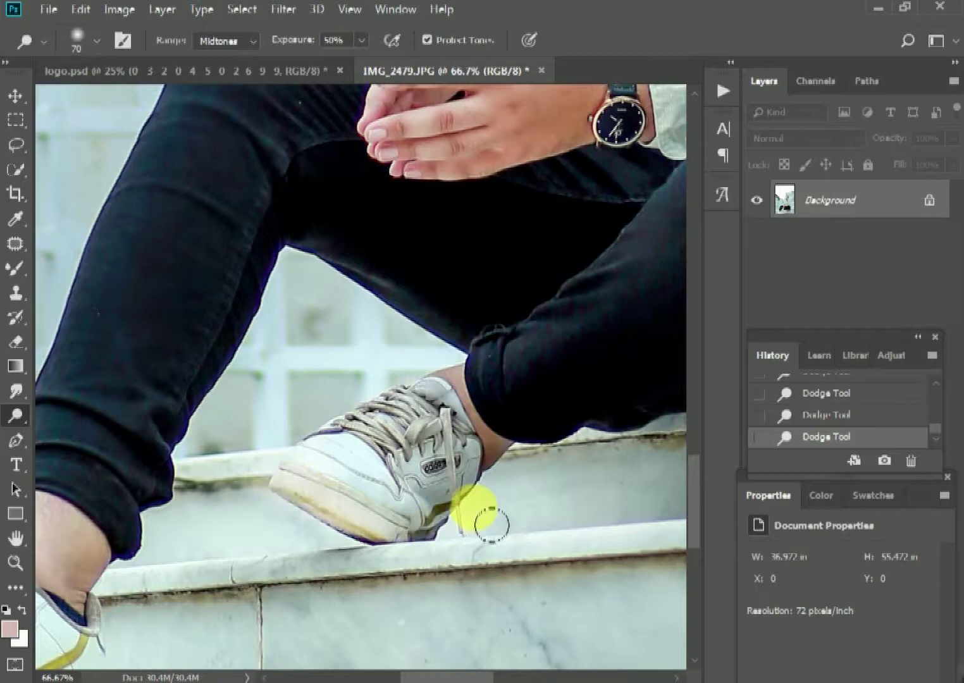
key("ctrl+minus")
key("ctrl+minus")
key("ctrl+plus")
key("ctrl+plus")
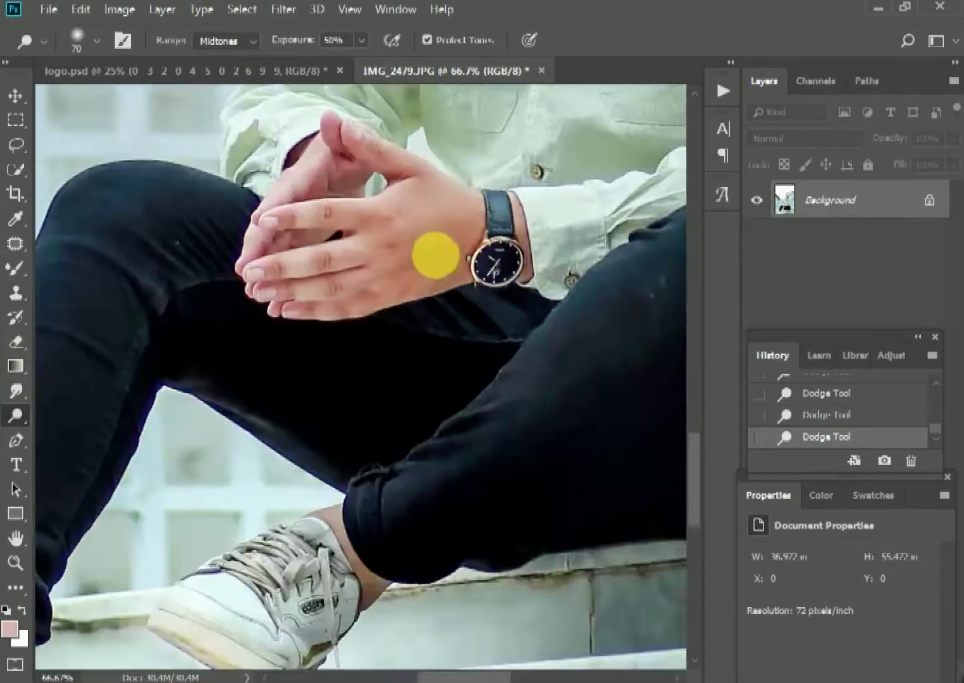
left_click_drag(390, 319, 361, 228)
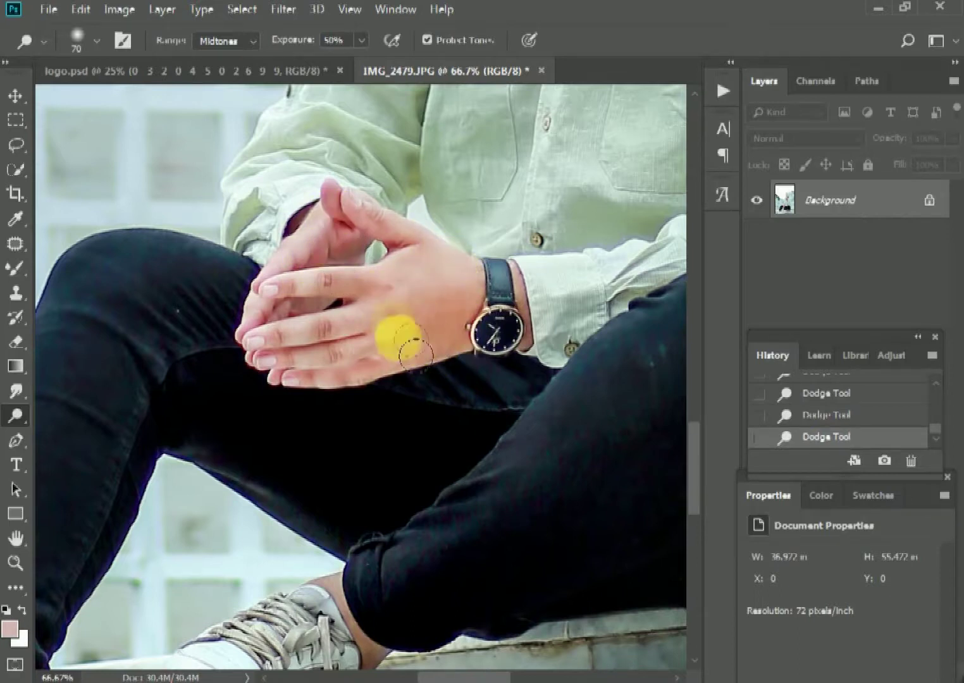
key("ctrl+0")
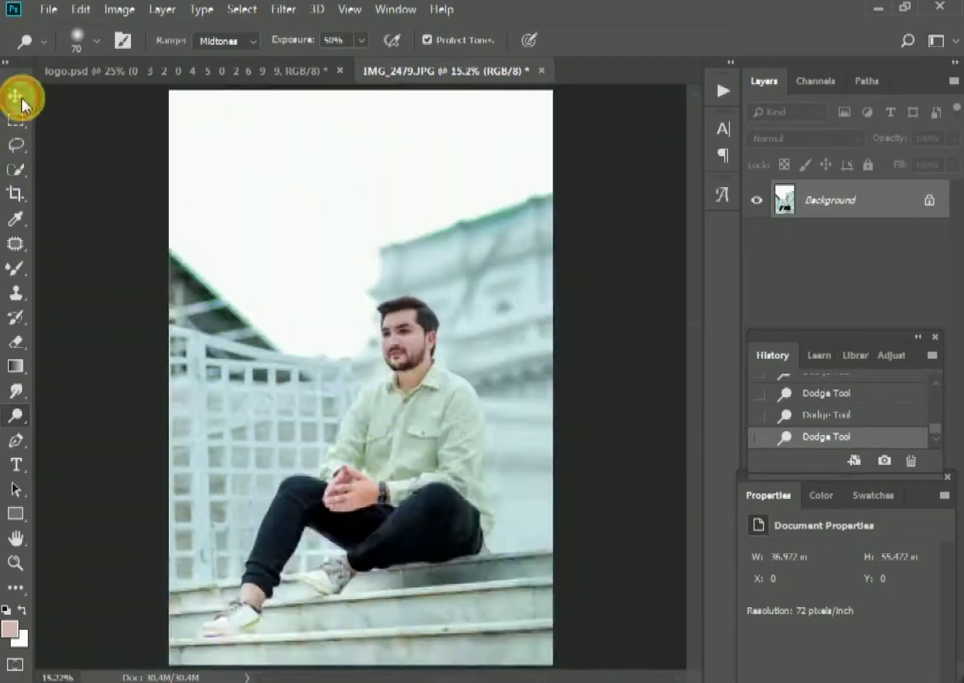
Switch to the Move tool and open the Camera Raw filter
left_click(15, 96)
key("ctrl")
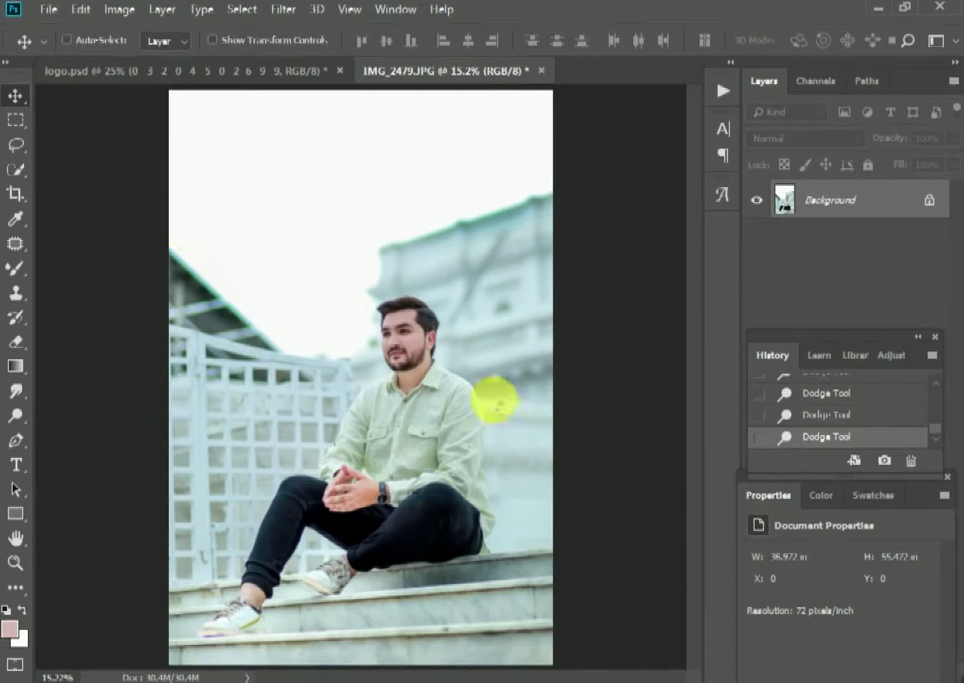
key("ctrl+shift+a")
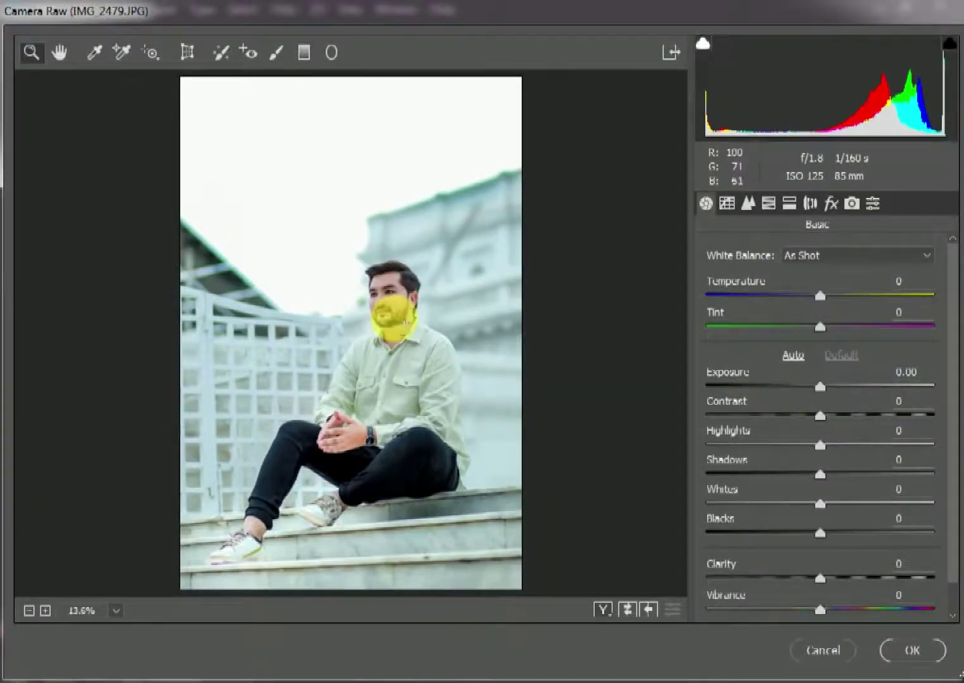
Shift HSL hues: Oranges +18, Yellows +33, Greens +36, Aquas -28, Blues +10
left_click(449, 370)
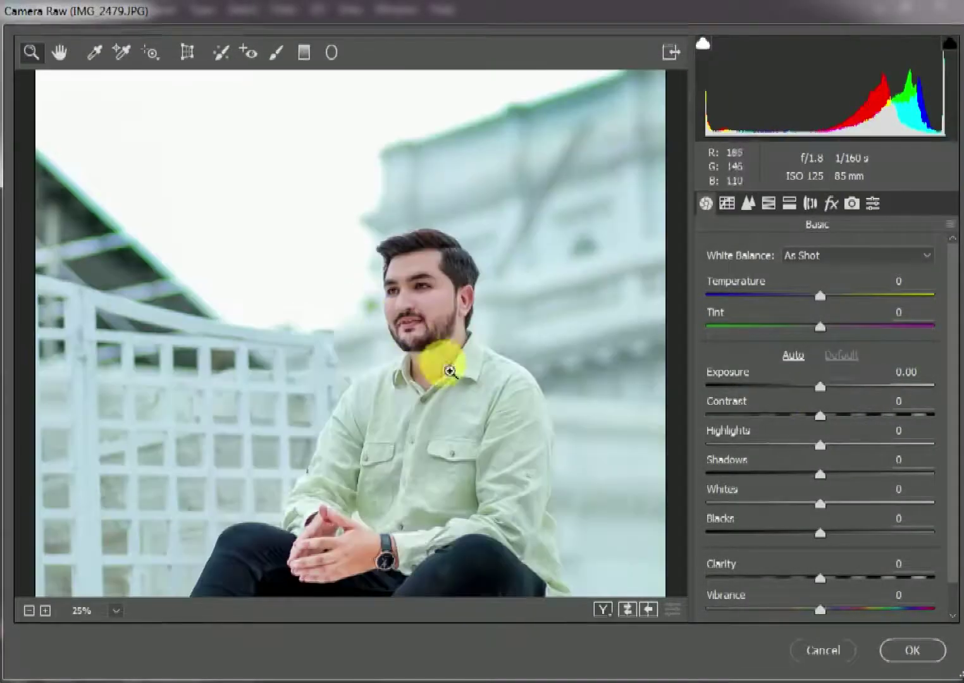
left_click(770, 202)
mouse_move(832, 358)
left_mouse_down()
mouse_move(846, 356)
mouse_move(794, 351)
mouse_move(827, 356)
mouse_move(856, 382)
mouse_move(831, 378)
mouse_move(846, 382)
mouse_move(863, 414)
mouse_move(867, 446)
mouse_move(794, 475)
mouse_move(793, 508)
mouse_move(854, 509)
left_mouse_up()
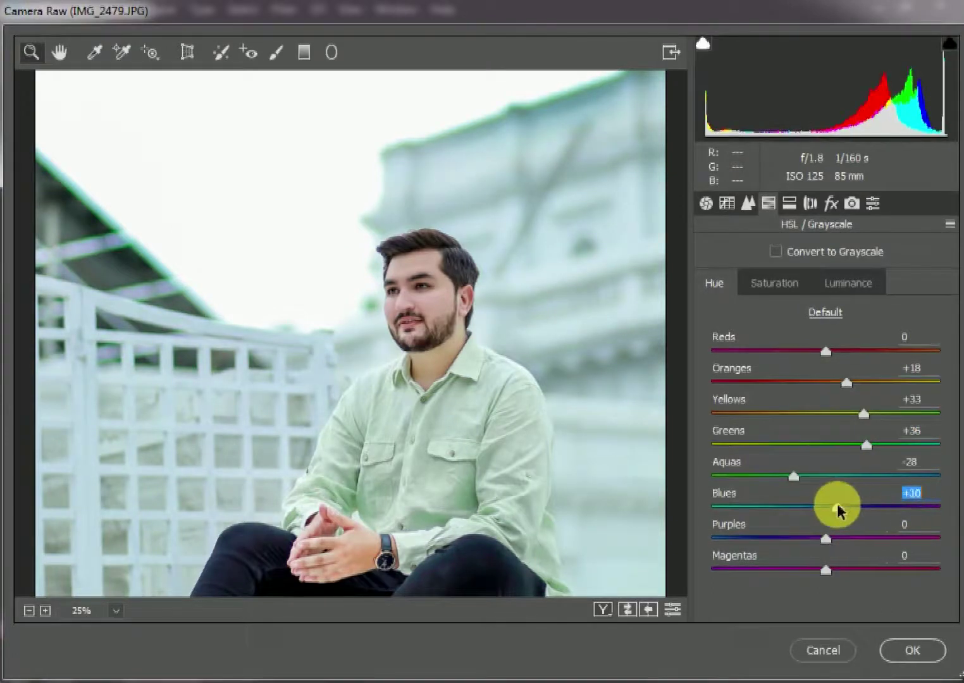
Raise Greens saturation to +29 and adjust luminance, with Greens at -22
left_click(772, 283)
left_click_drag(859, 448, 890, 447)
left_click(848, 284)
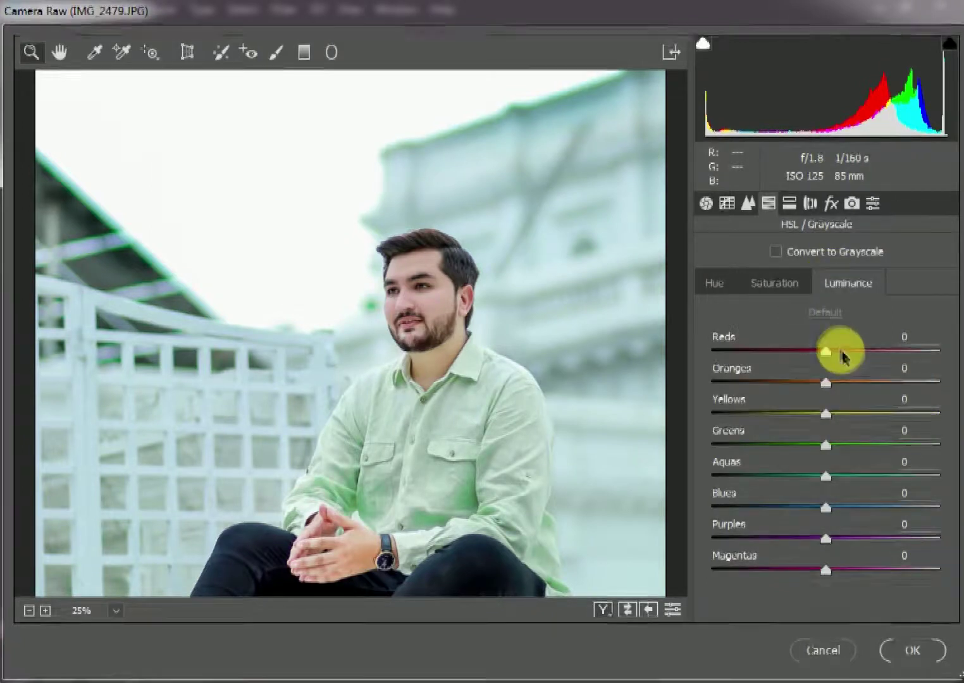
mouse_move(840, 351)
left_mouse_down()
mouse_move(812, 351)
mouse_move(841, 383)
left_mouse_up()
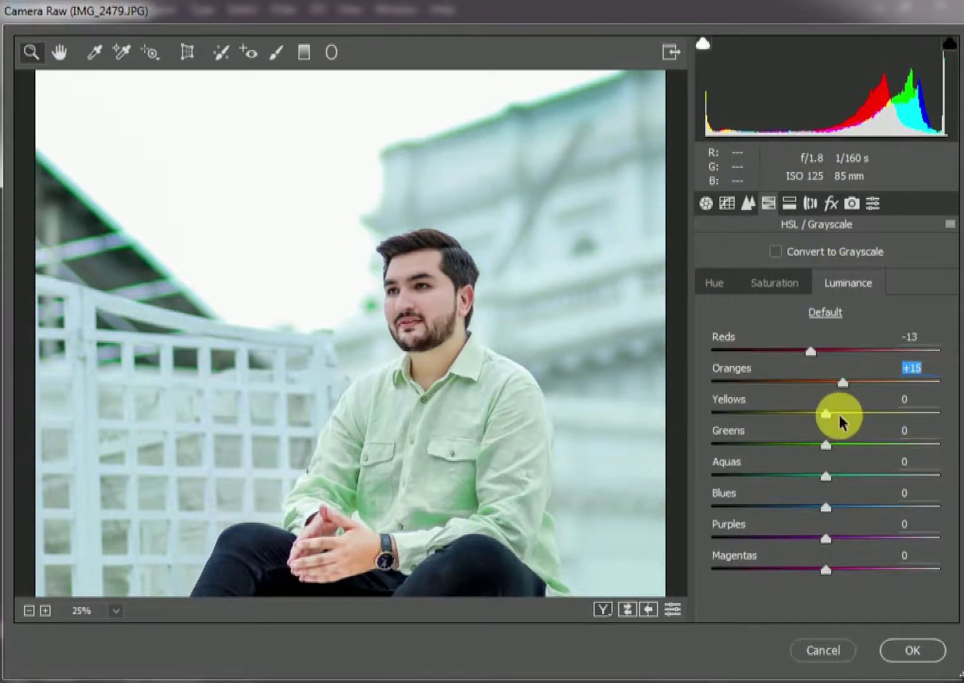
left_click_drag(825, 444, 800, 445)
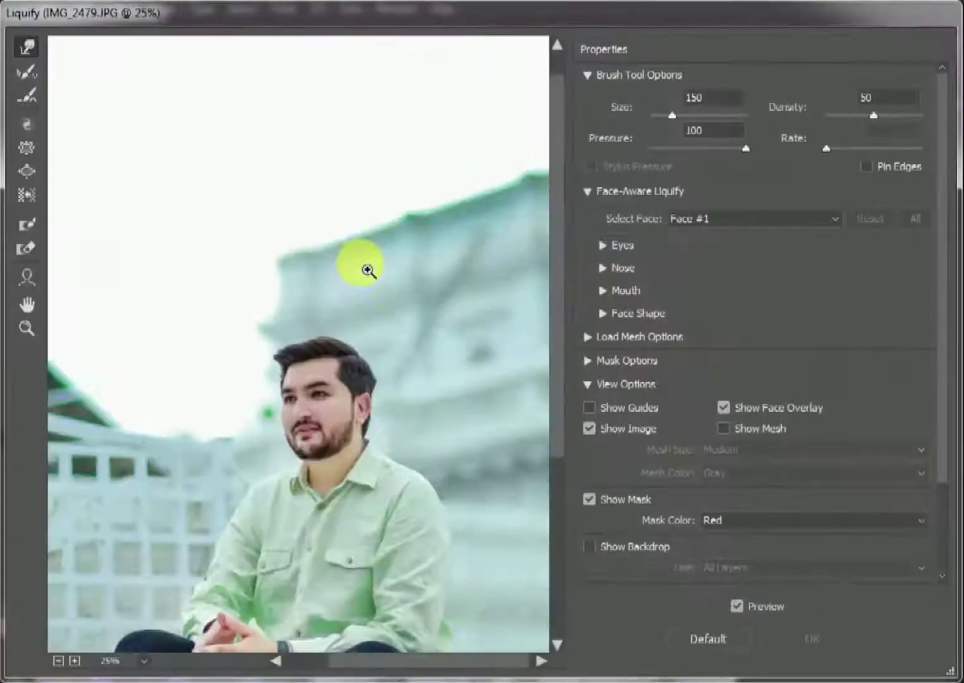
scroll(366, 268, "up", 2)
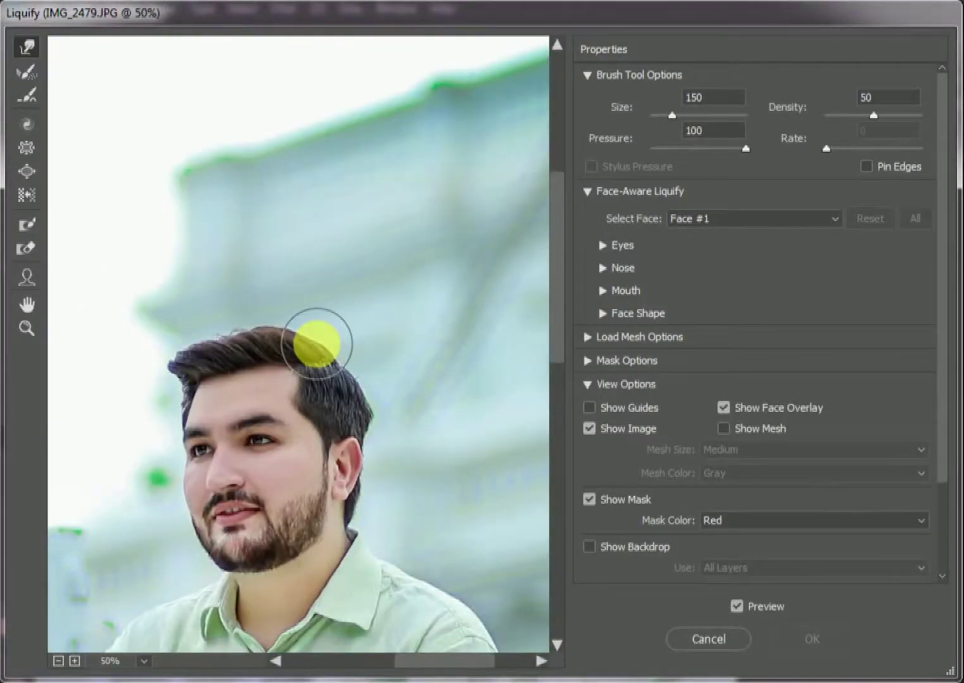
Push the hair into a taller quiff with a size-200 Forward Warp brush, then apply Camera Raw
key("bracketright")
key("bracketright")
key("bracketright")
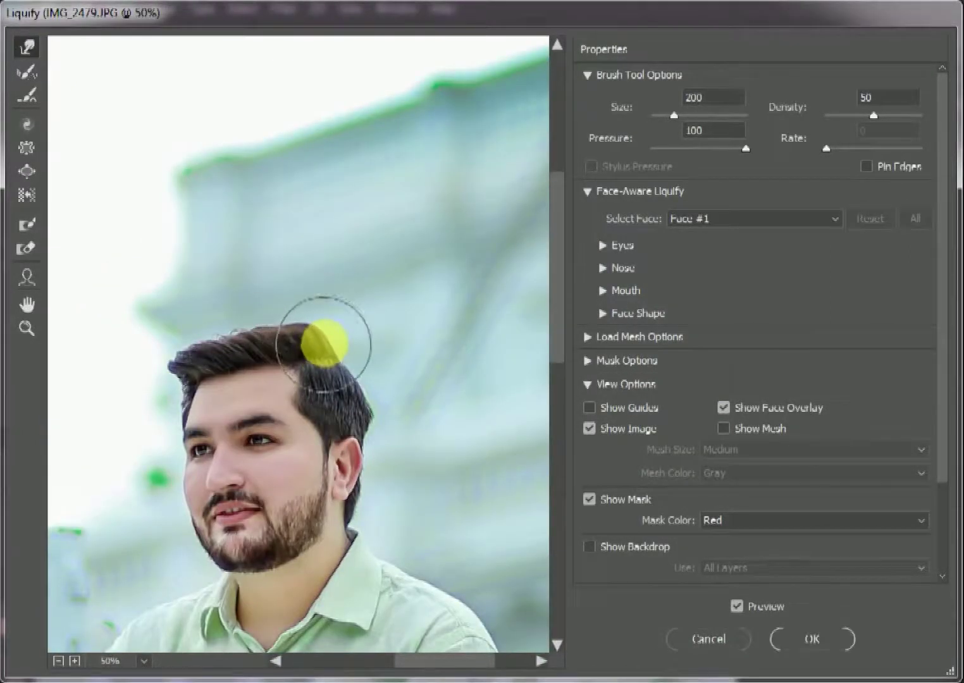
left_click_drag(324, 342, 185, 355)
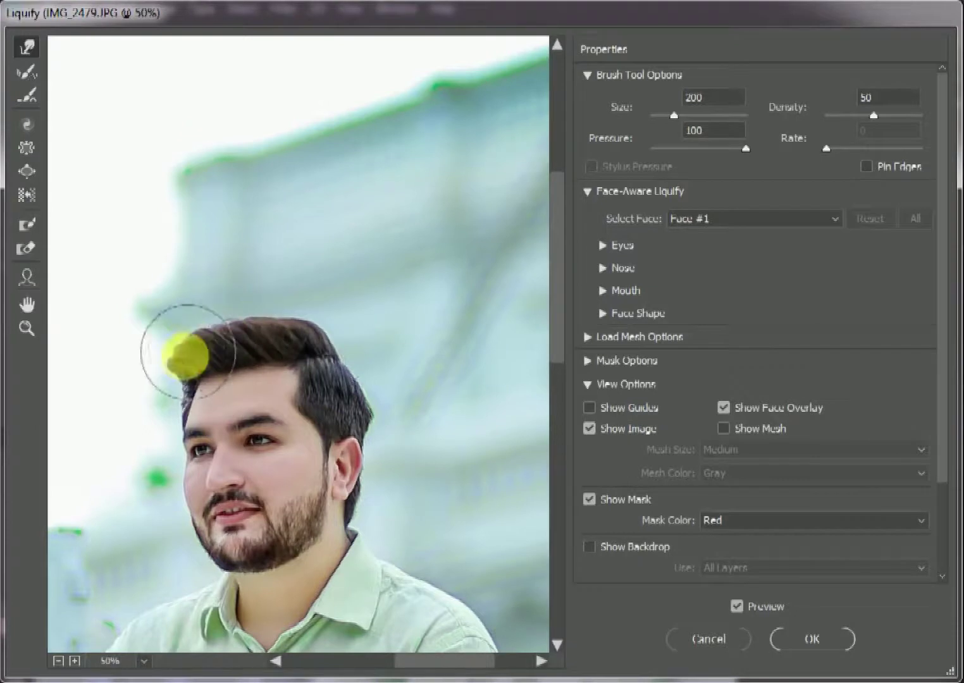
left_click_drag(361, 378, 347, 334)
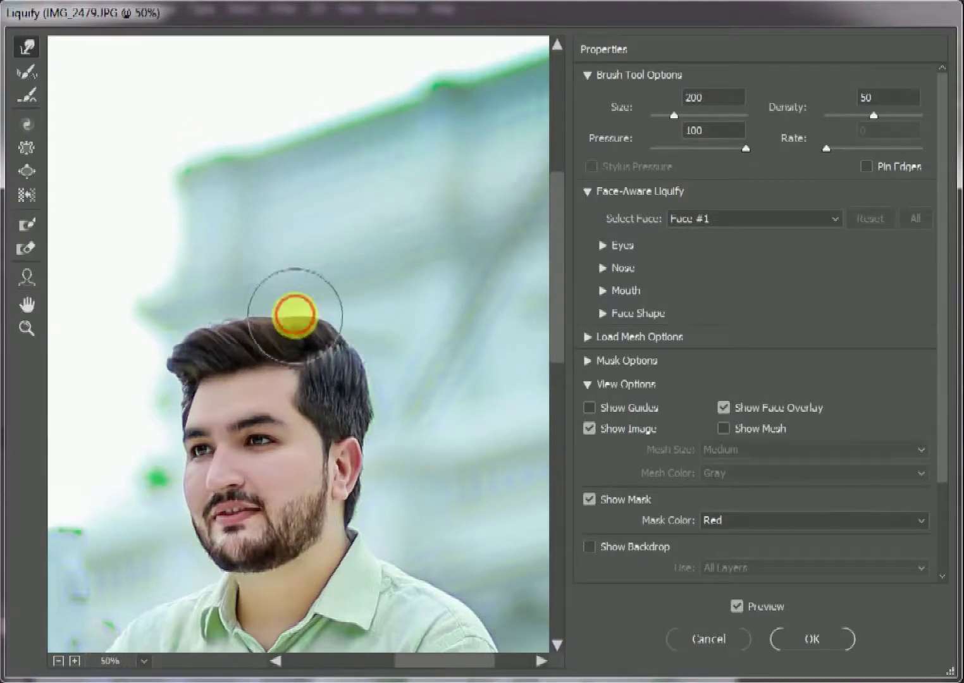
mouse_move(282, 324)
left_mouse_down()
mouse_move(222, 316)
mouse_move(318, 301)
mouse_move(295, 290)
mouse_move(324, 302)
mouse_move(311, 291)
mouse_move(246, 314)
left_mouse_up()
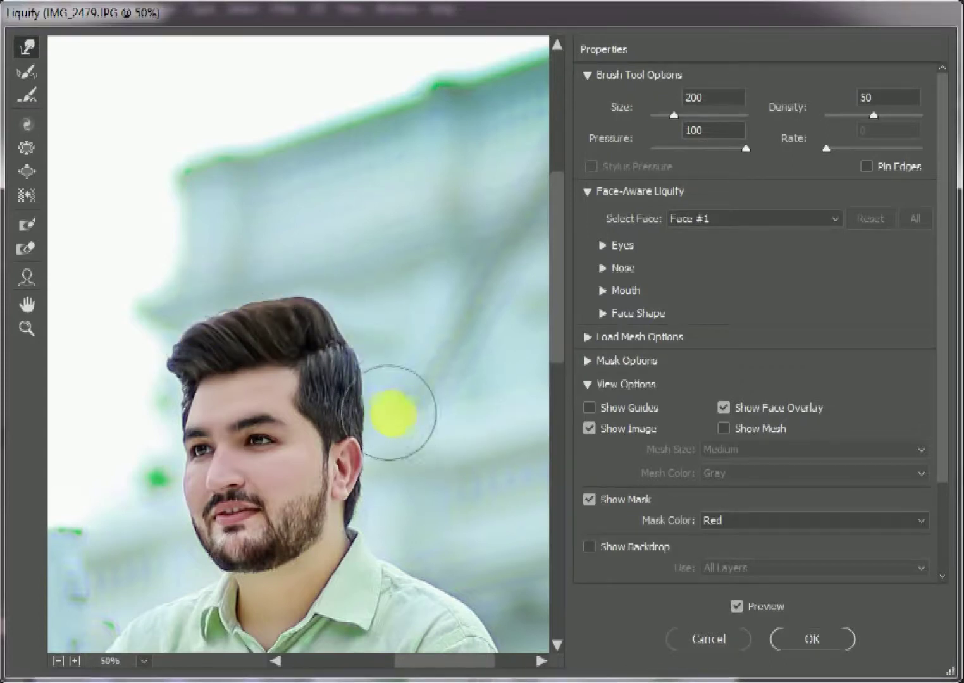
left_click(809, 636)
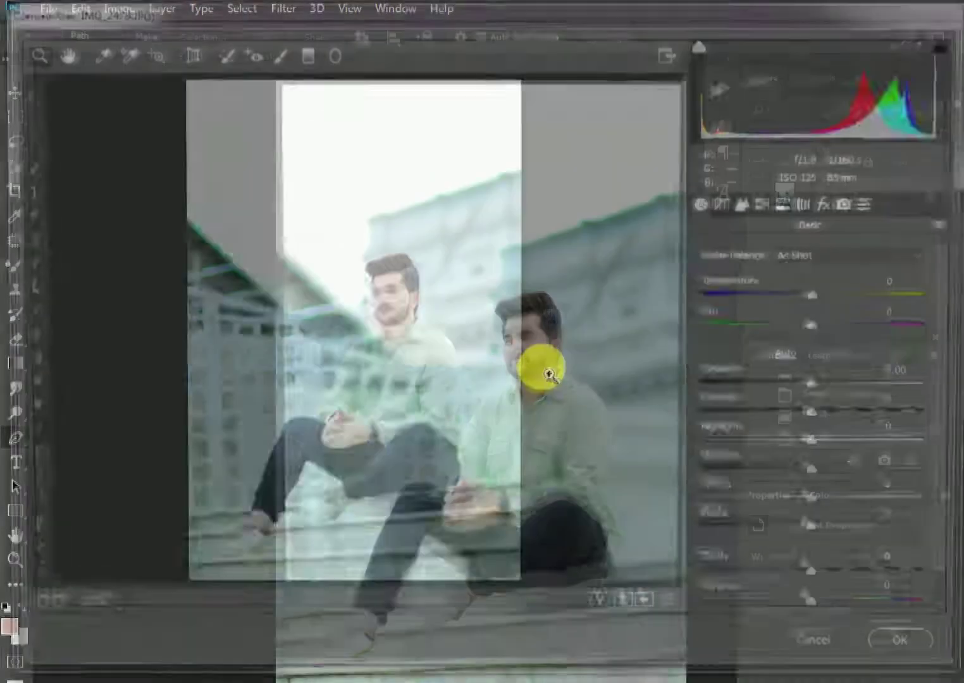
left_click(405, 465)
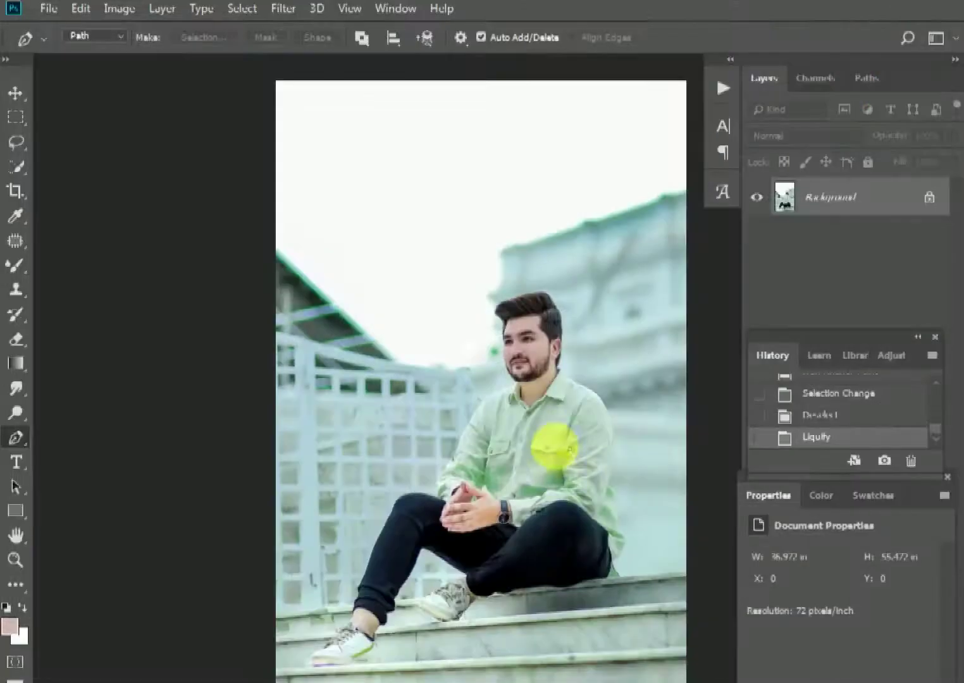
scroll(526, 322, "up", 5)
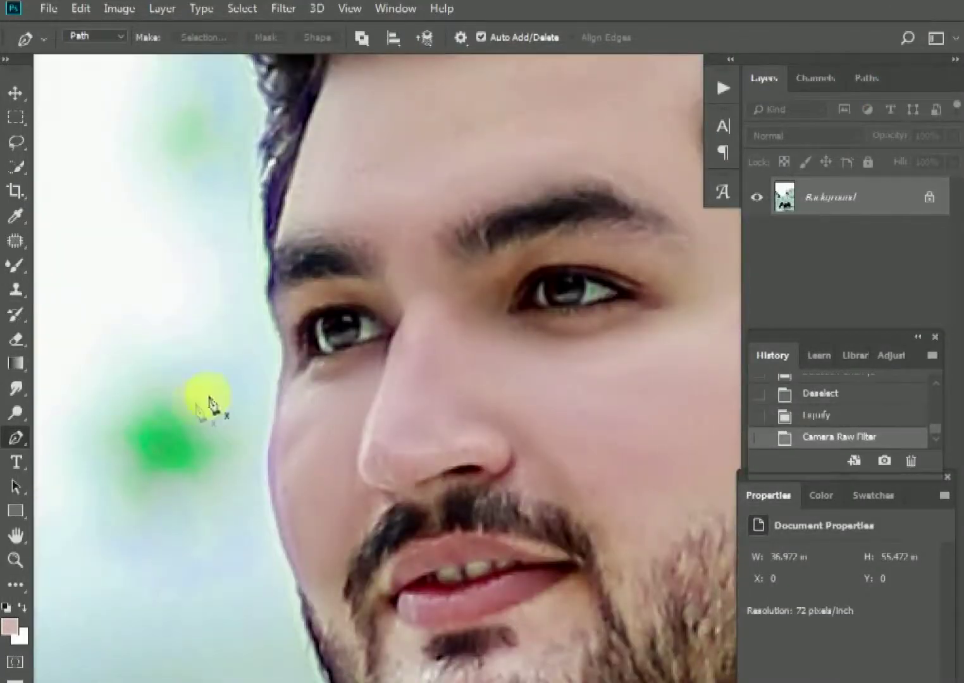
Dodge the irises with a smaller Midtones 50% brush, zooming in on the face
left_click(16, 418)
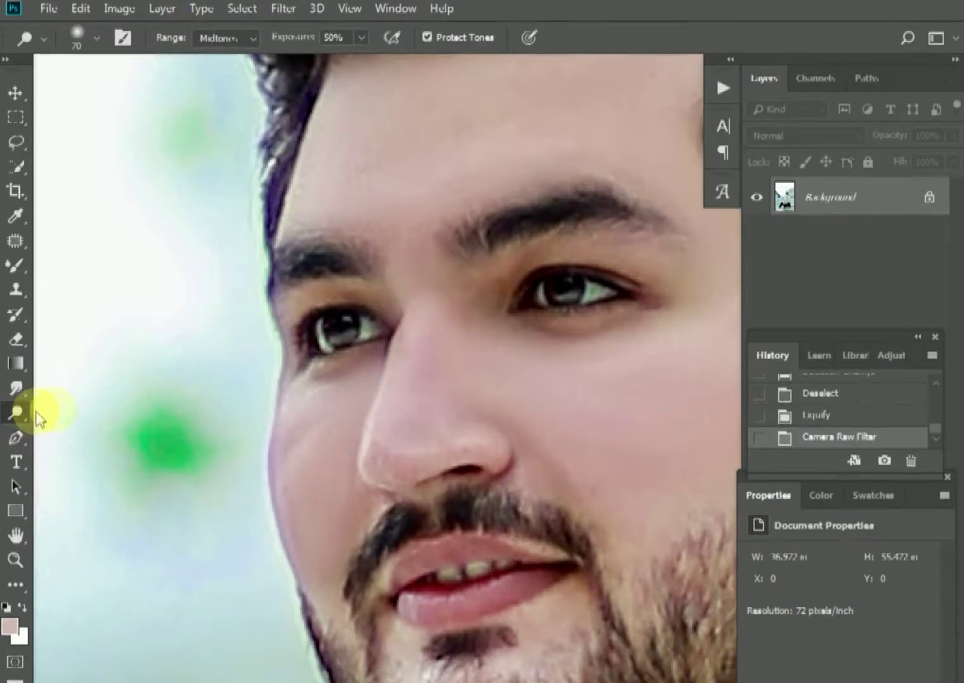
left_click_drag(525, 379, 436, 456)
key("bracketleft")
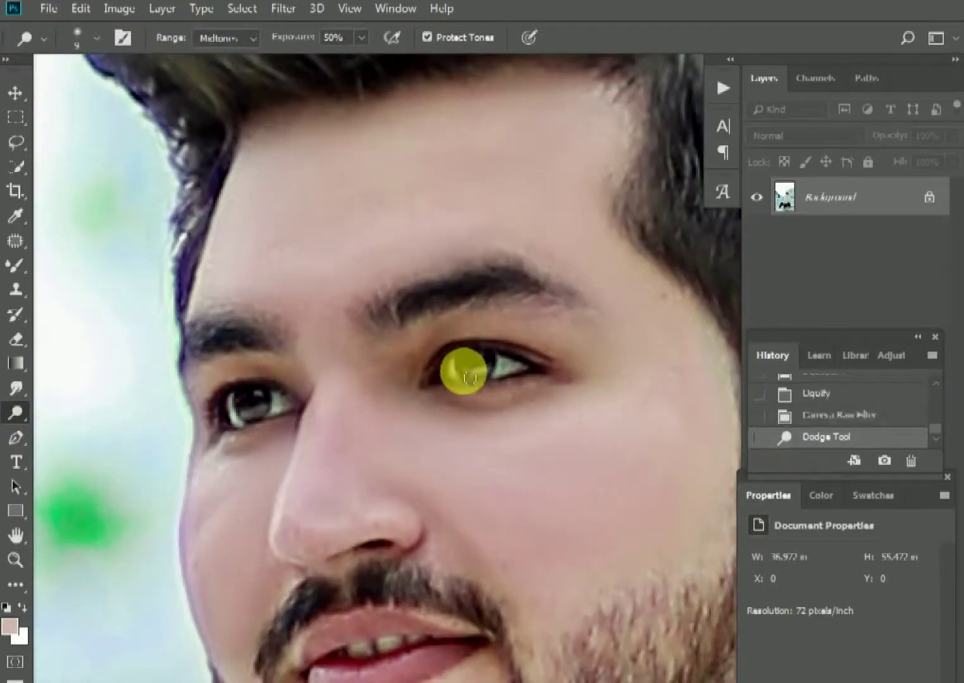
left_click(264, 416)
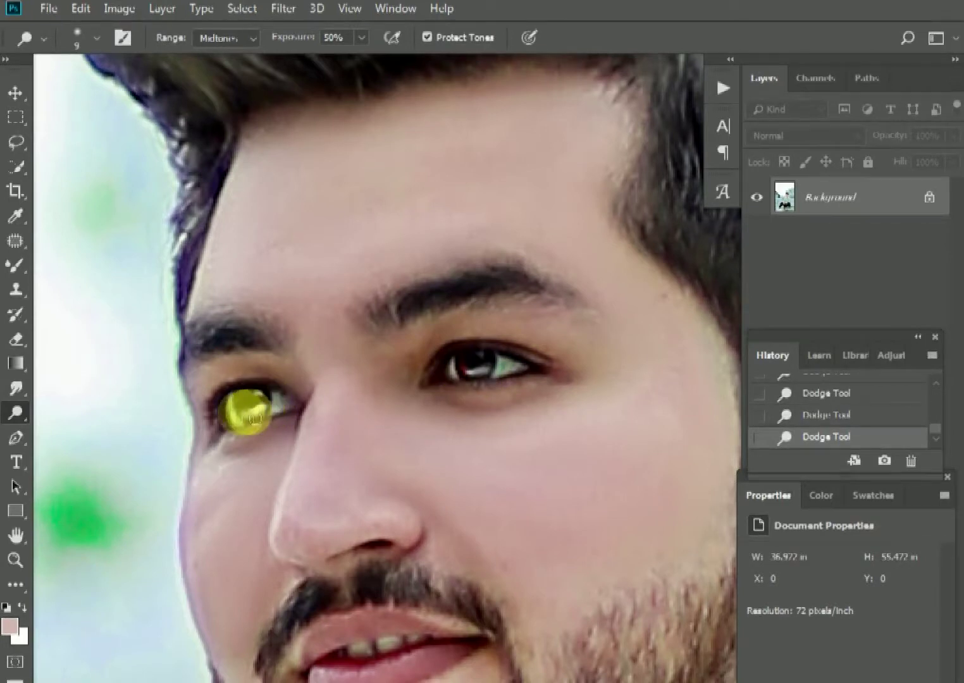
scroll(534, 420, "down", 3)
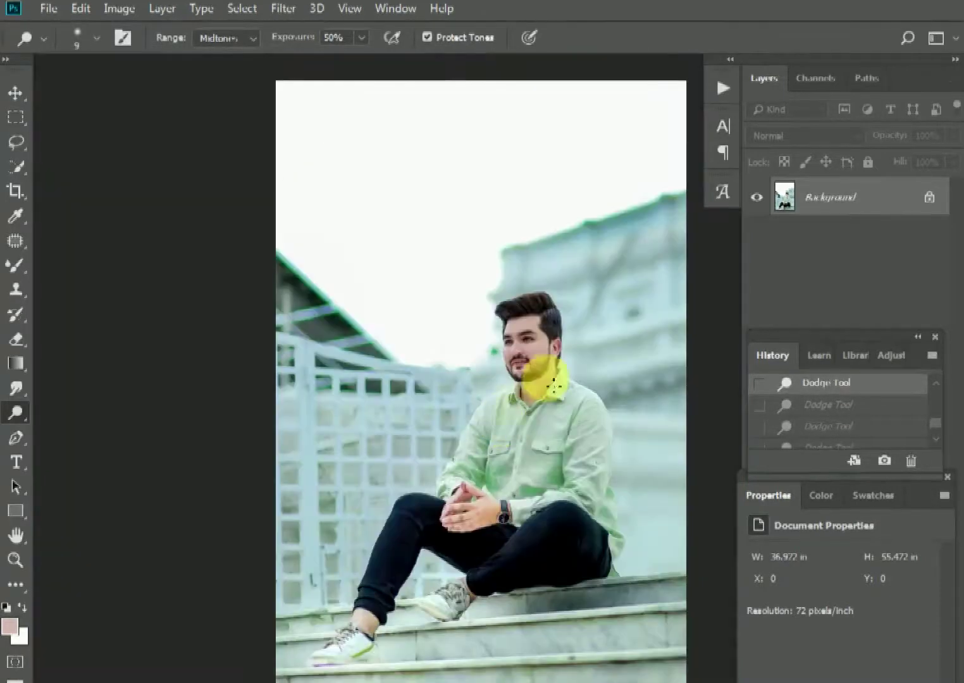
left_click(557, 366)
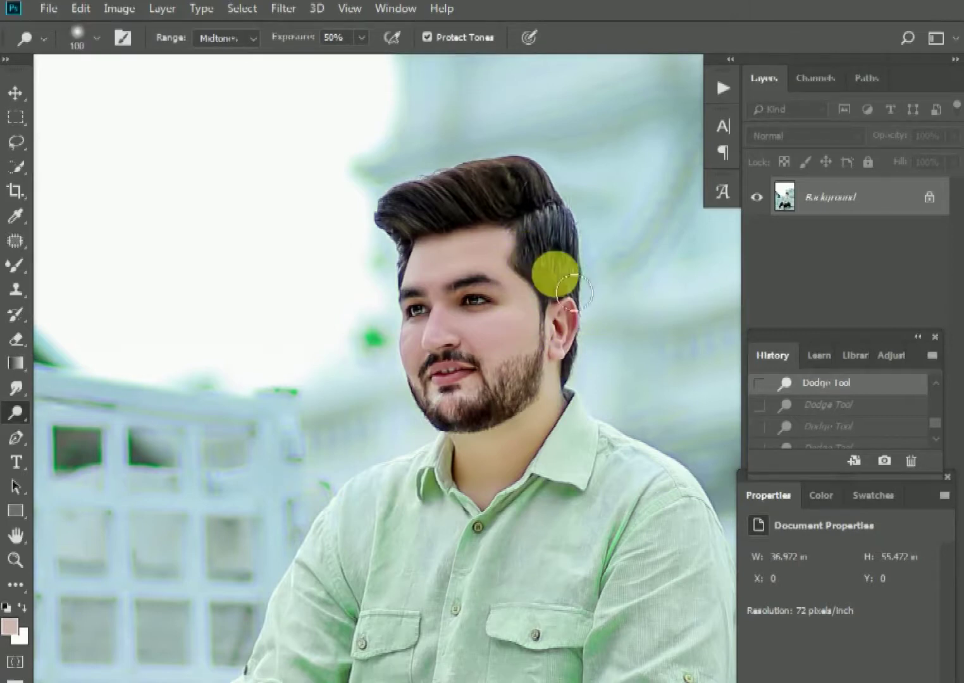
Burn the hair beside the ear to darken it
key("ctrl+shift+z")
right_click(15, 412)
left_click(81, 428)
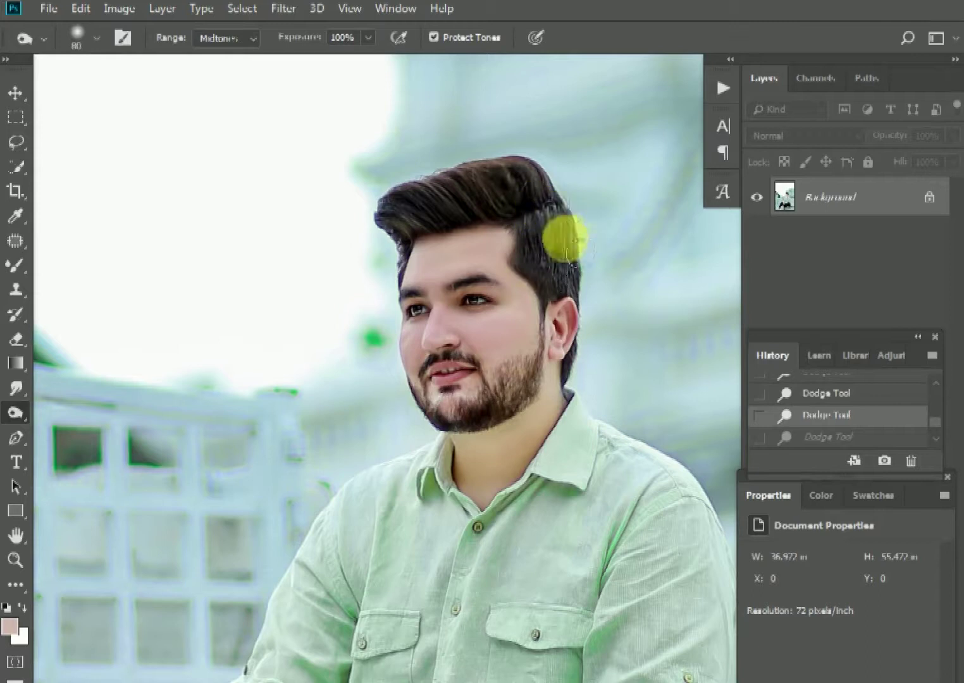
left_click_drag(398, 236, 414, 253)
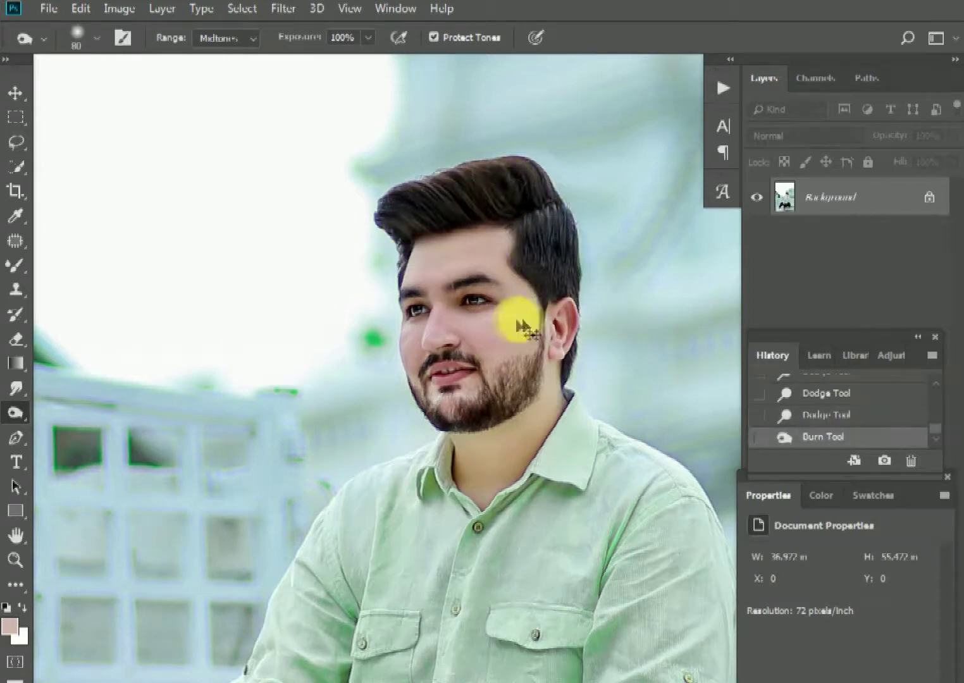
scroll(519, 318, "down", 3)
Dock the IMG_2479 photo as a tab beside logo.psd
left_click(16, 92)
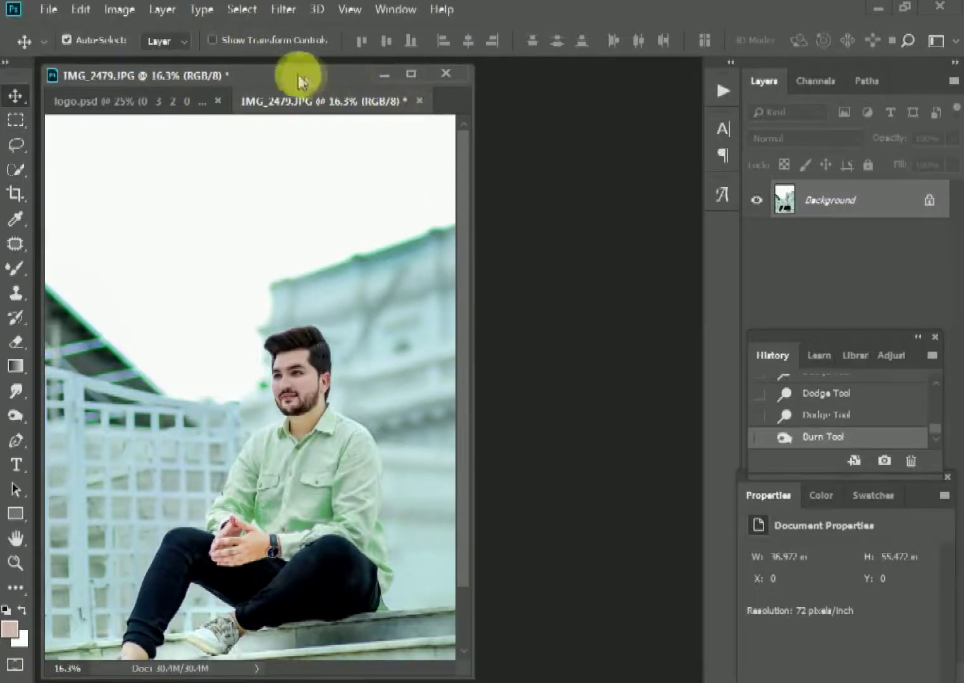
left_click_drag(298, 82, 508, 108)
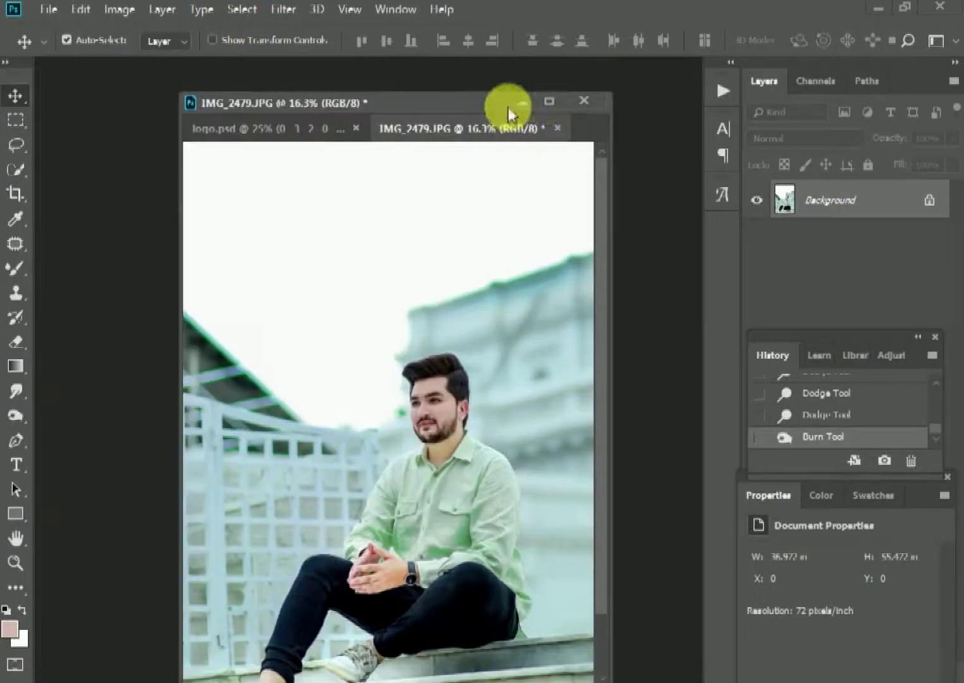
left_click(214, 38)
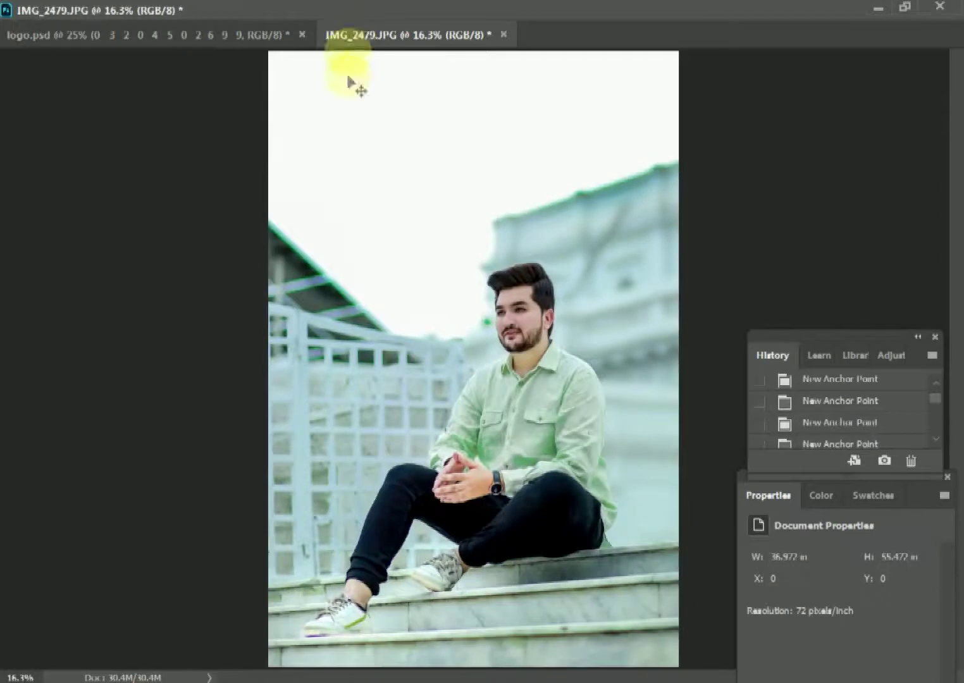
Place the logo on the portrait and scale it to about 14.21 in wide
left_click_drag(303, 30, 469, 275)
mouse_move(494, 355)
left_mouse_down()
mouse_move(425, 154)
mouse_move(396, 360)
left_mouse_up()
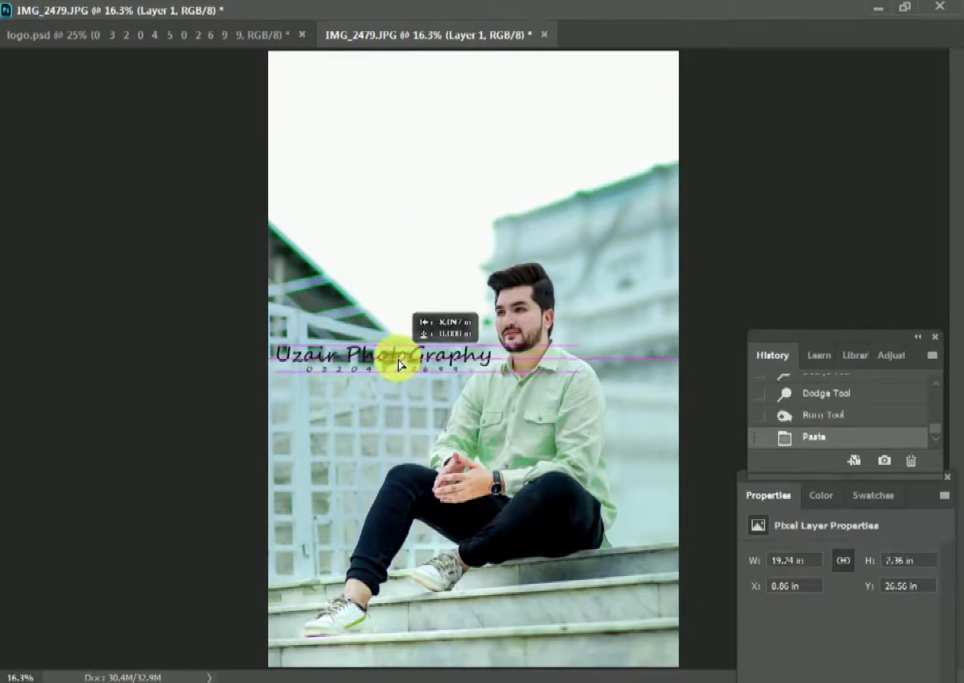
key("ctrl+t")
mouse_move(487, 373)
left_mouse_down()
mouse_move(437, 369)
mouse_move(387, 228)
mouse_move(414, 235)
left_mouse_up()
key("Return")
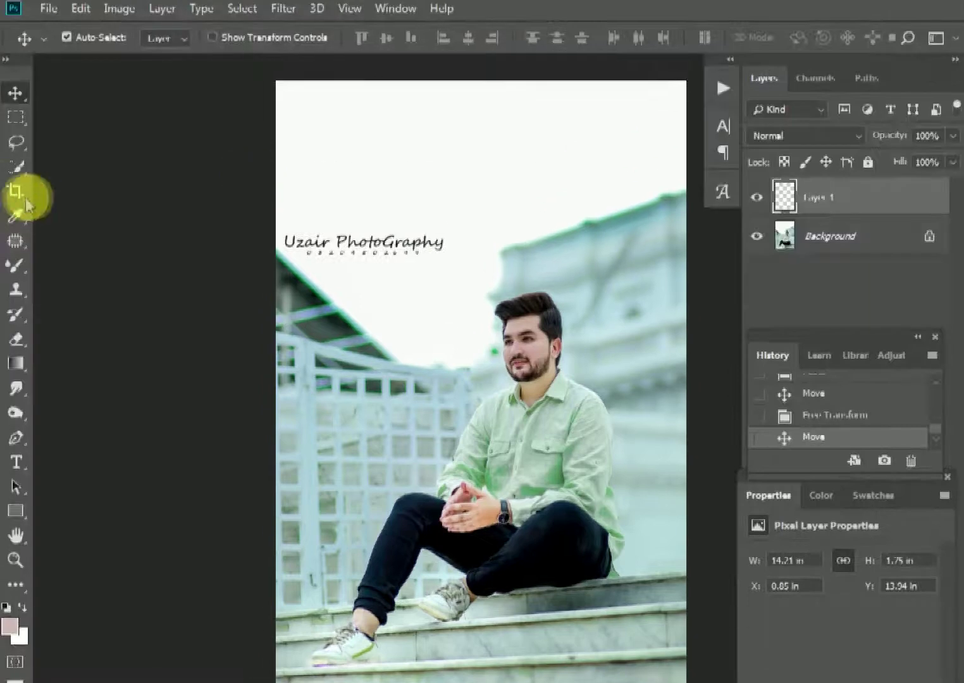
left_click(25, 198)
Move the watermark further right
key("ctrl+minus")
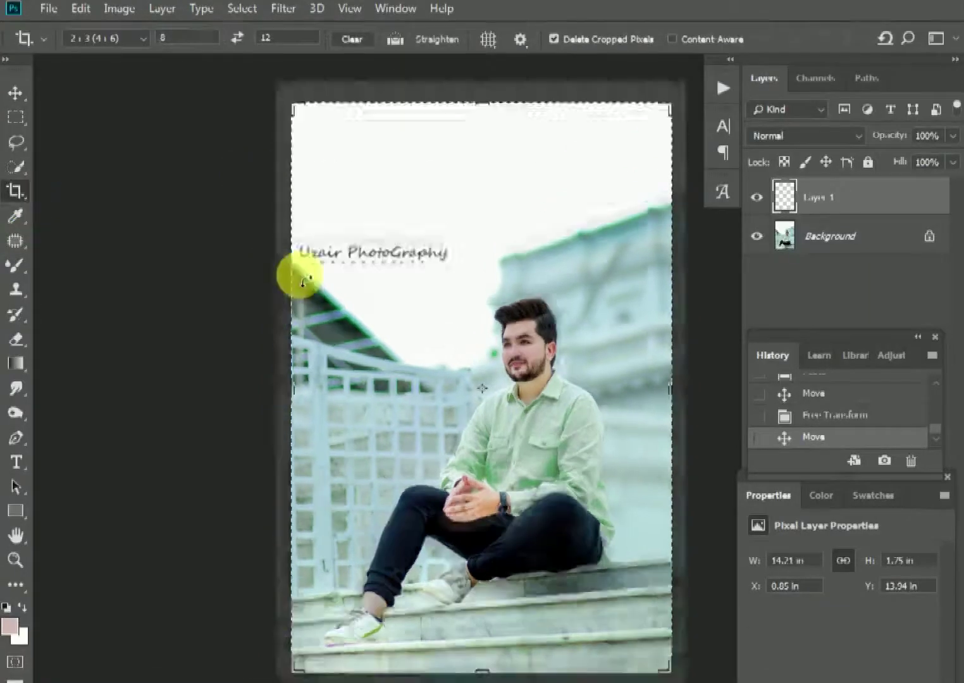
left_click(19, 100)
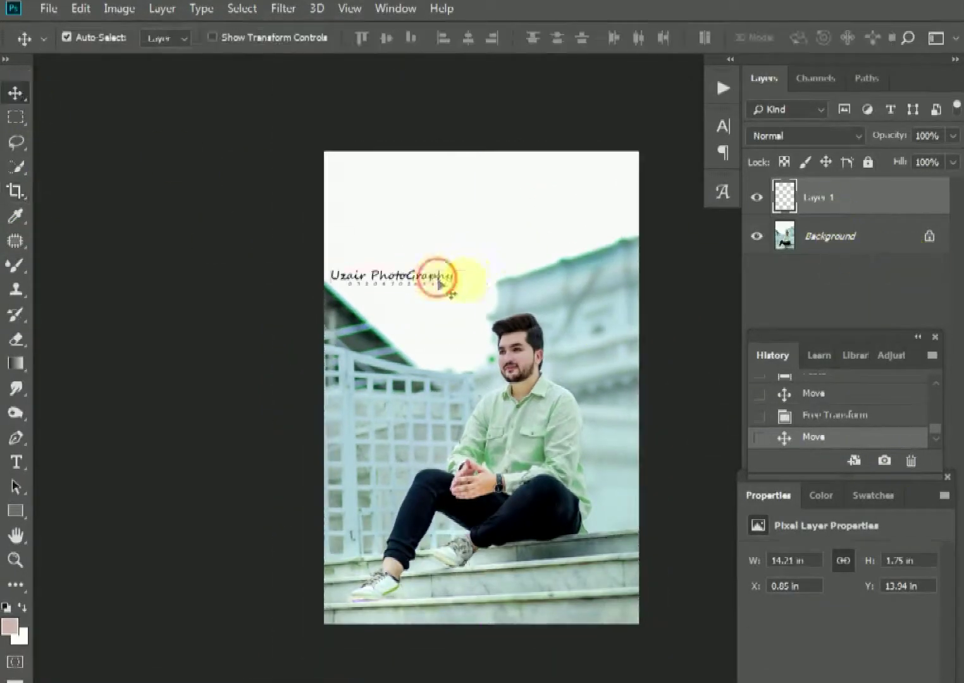
left_click_drag(441, 285, 501, 285)
left_click(784, 237)
Crop the photo to a 2:3 portrait frame and recentre the watermark above the head
left_click(15, 191)
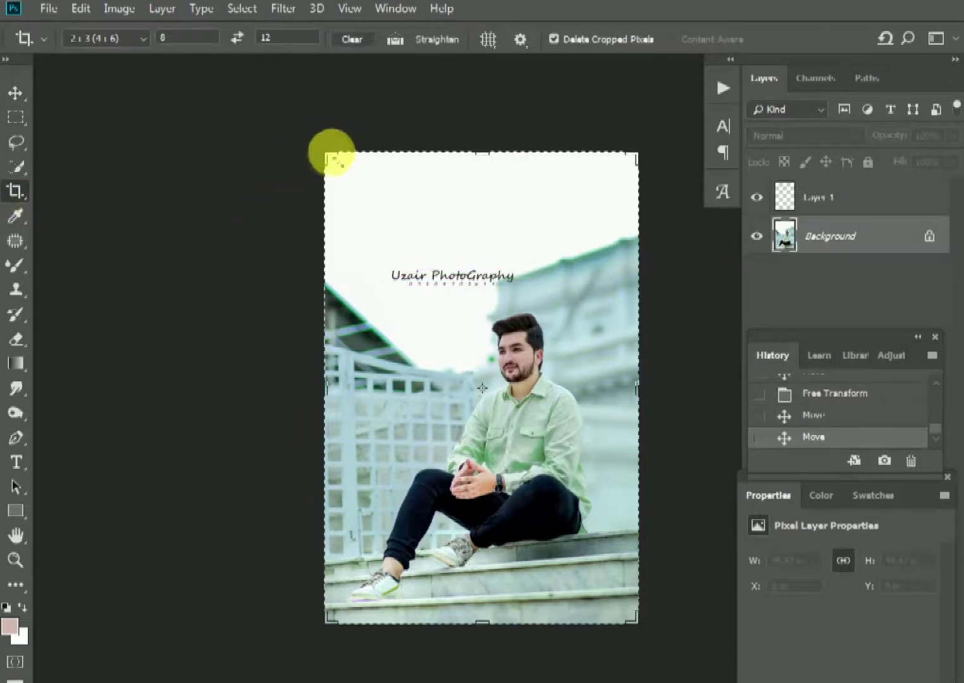
left_click_drag(335, 158, 338, 172)
left_click_drag(430, 362, 460, 345)
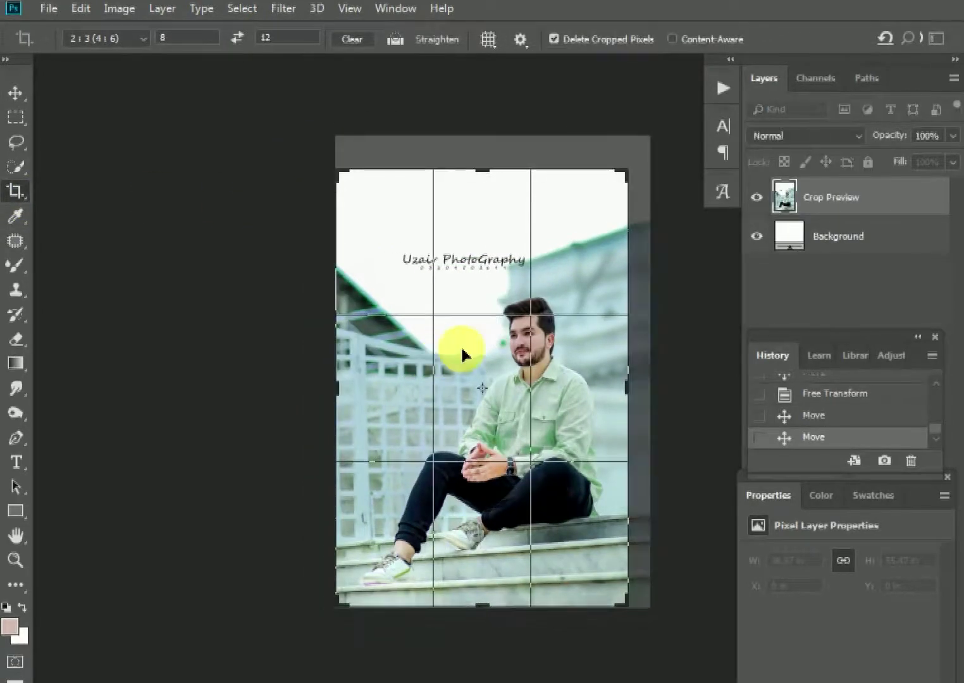
key("Return")
left_click(15, 93)
left_click_drag(517, 297, 458, 267)
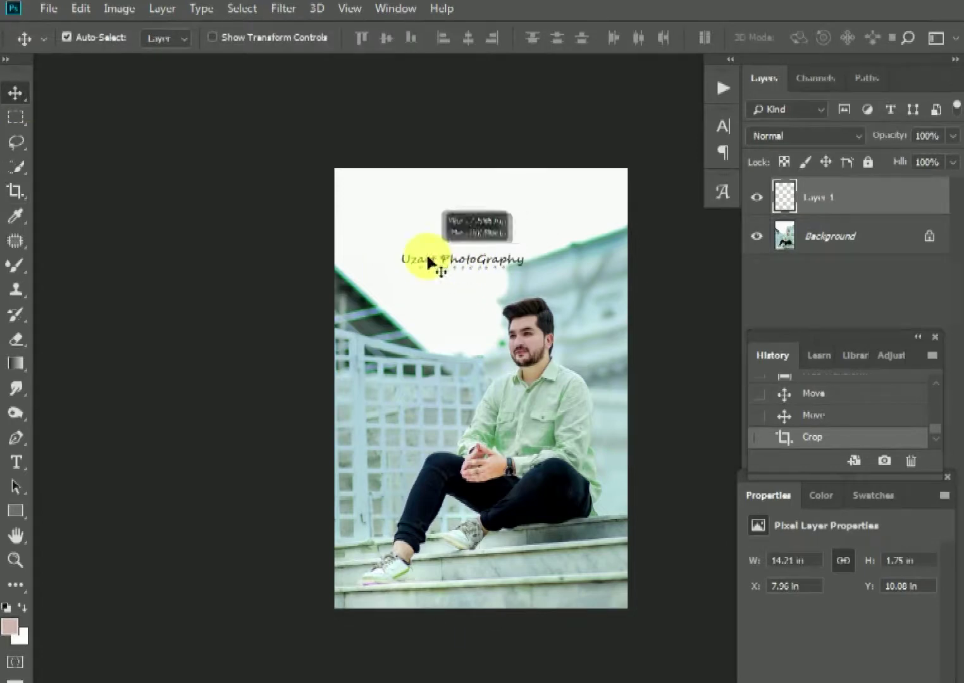
Drag the watermark left and slightly up into the upper-left sky
mouse_move(484, 261)
left_mouse_down()
mouse_move(447, 258)
mouse_move(416, 194)
left_mouse_up()
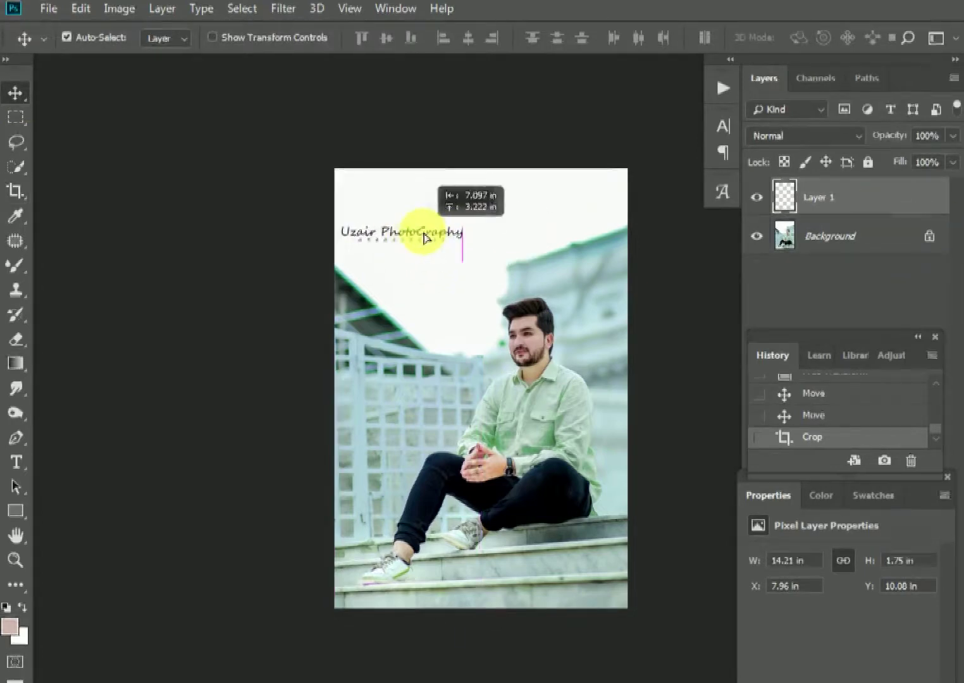